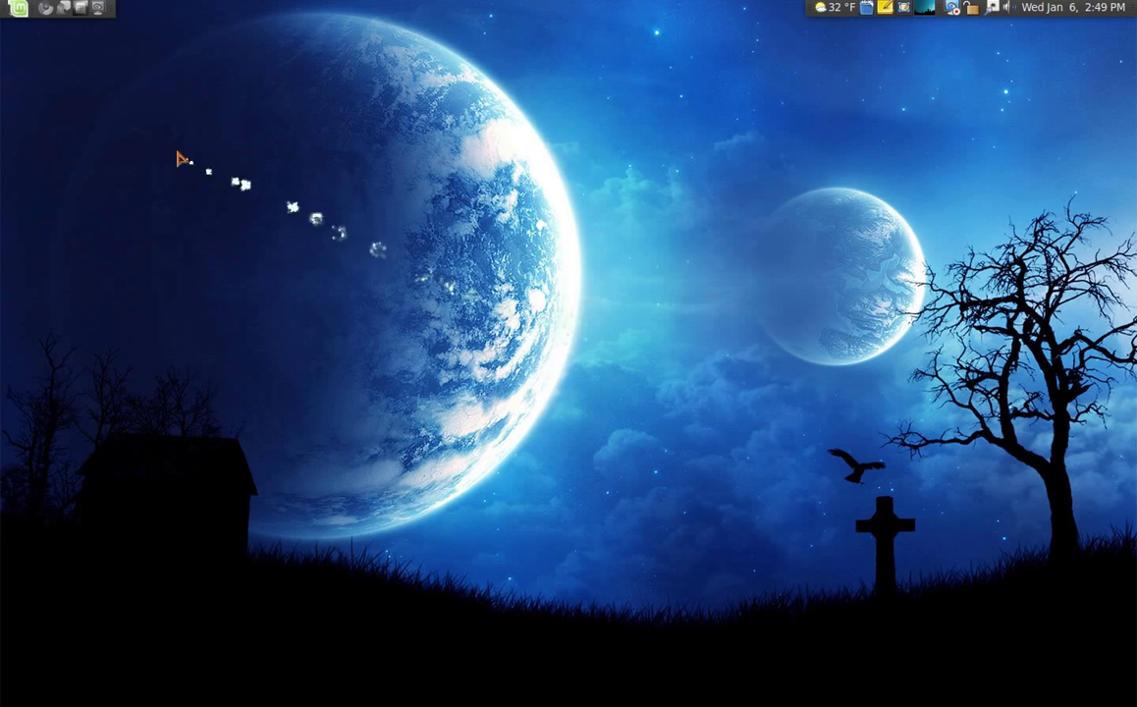
- Return to Google Reader and scroll the Desktop Nexus feed to the HOUSE IN SNOW wallpaper entry
left_click(44, 9)
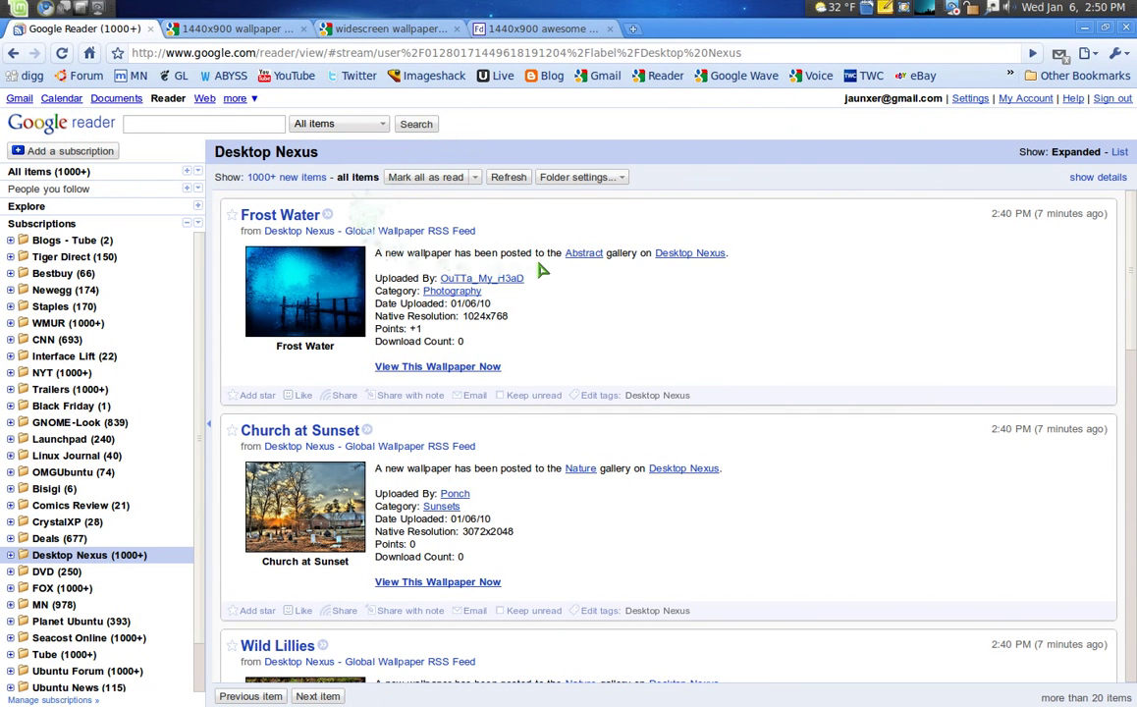
scroll(535, 263, "down", 6)
scroll(535, 263, "down", 5)
scroll(535, 257, "down", 9)
scroll(536, 240, "down", 3)
scroll(531, 246, "up", 9)
scroll(455, 324, "up", 2)
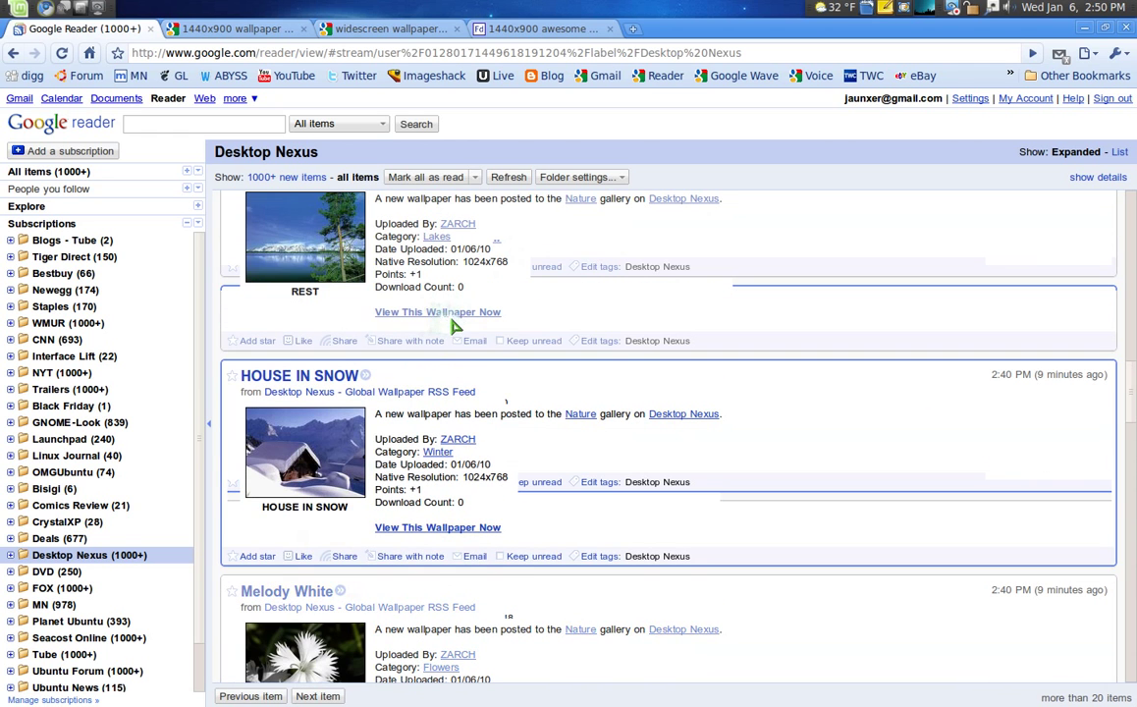
- Open the HOUSE IN SNOW wallpaper and start its download to reach the 1440x900 crop page
left_click(321, 464)
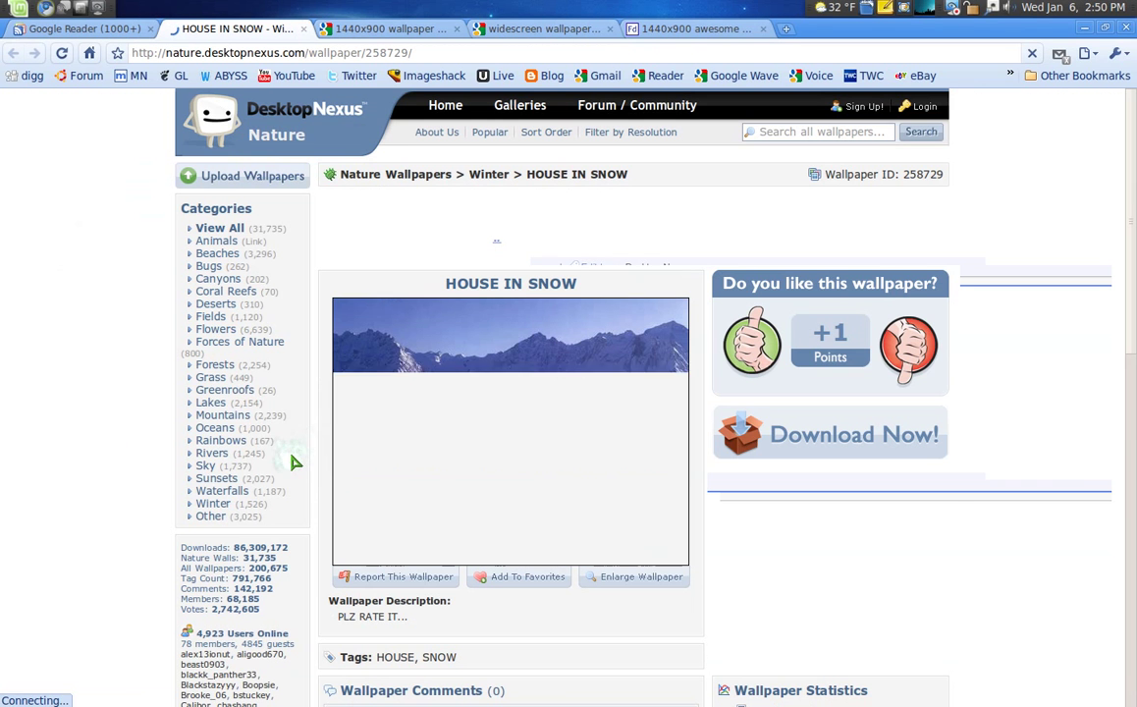
left_click(644, 579)
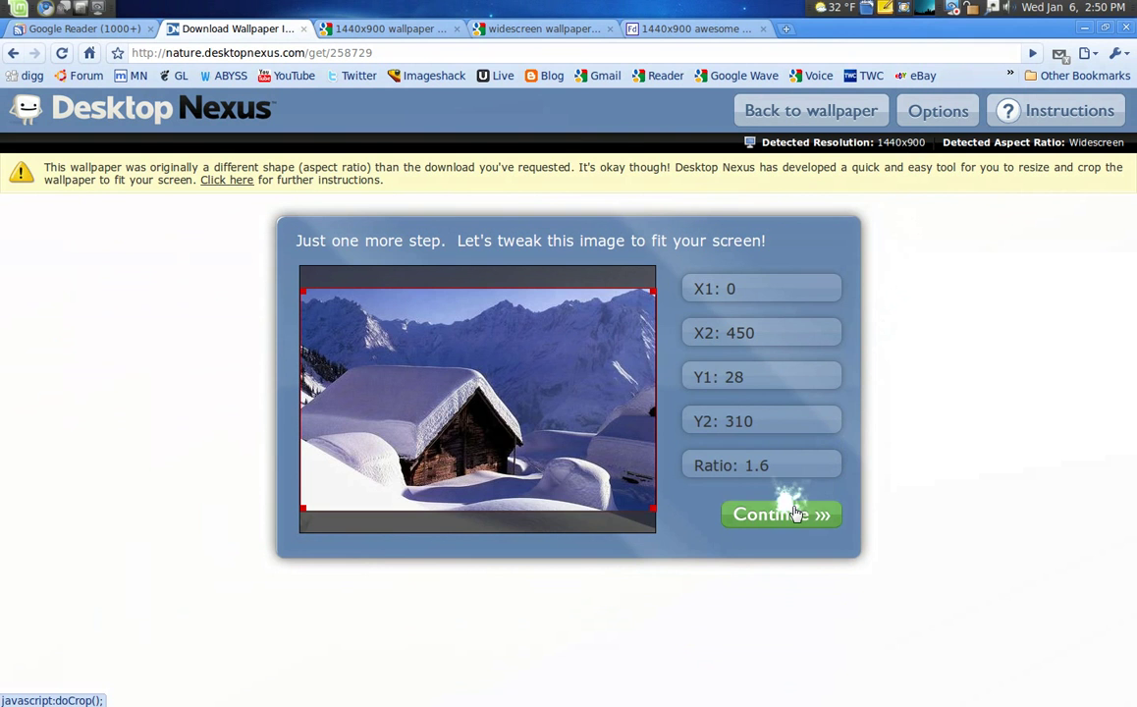
- Accept the 1440x900 crop and save the image as hory.jpg in Pictures/Wallpapers
left_click(793, 514)
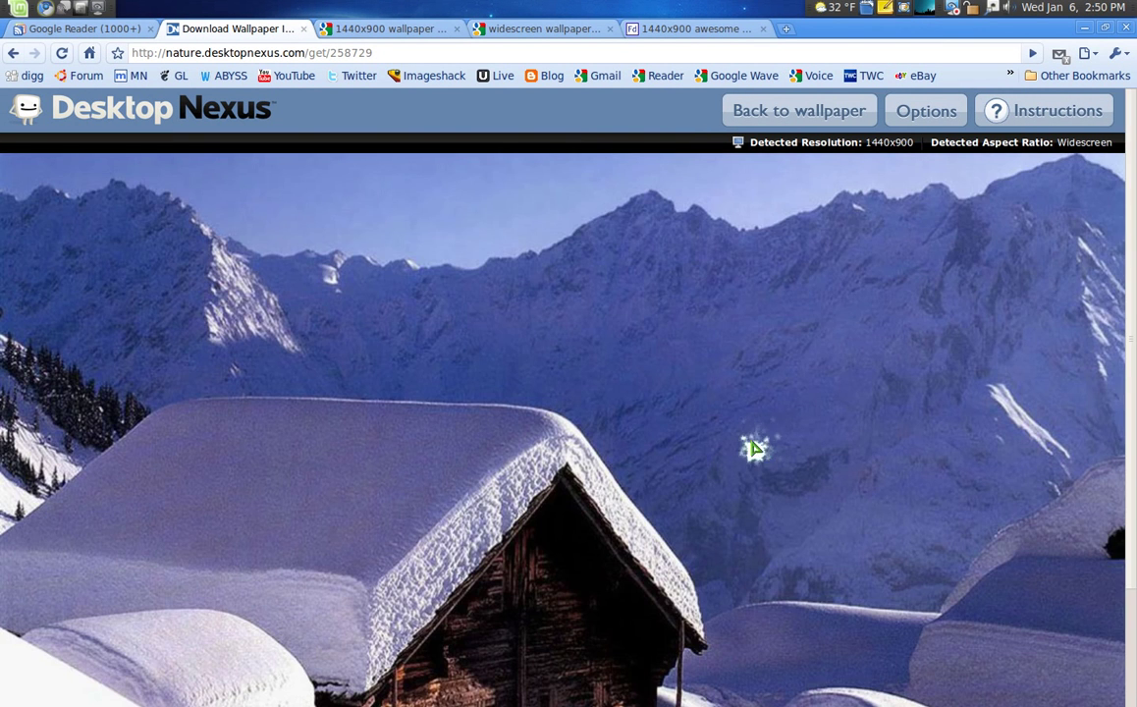
scroll(706, 424, "down", 3)
scroll(700, 406, "up", 3)
right_click(546, 304)
left_click(541, 304)
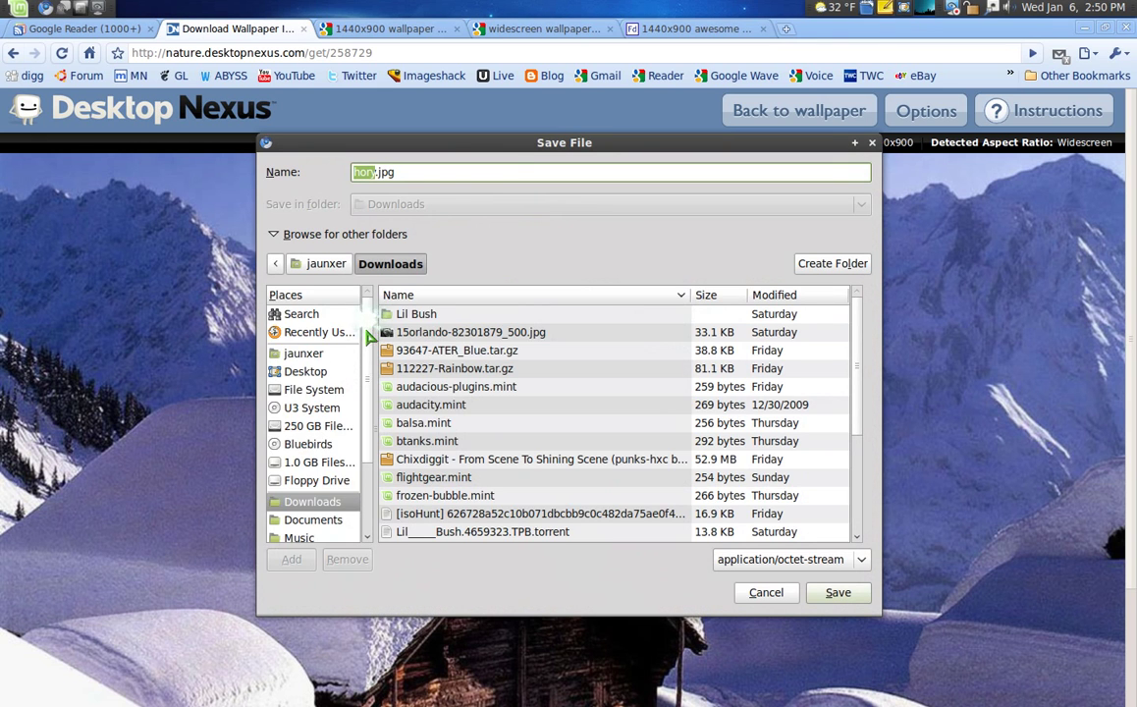
scroll(319, 450, "down", 2)
left_click(315, 504)
left_click(312, 521)
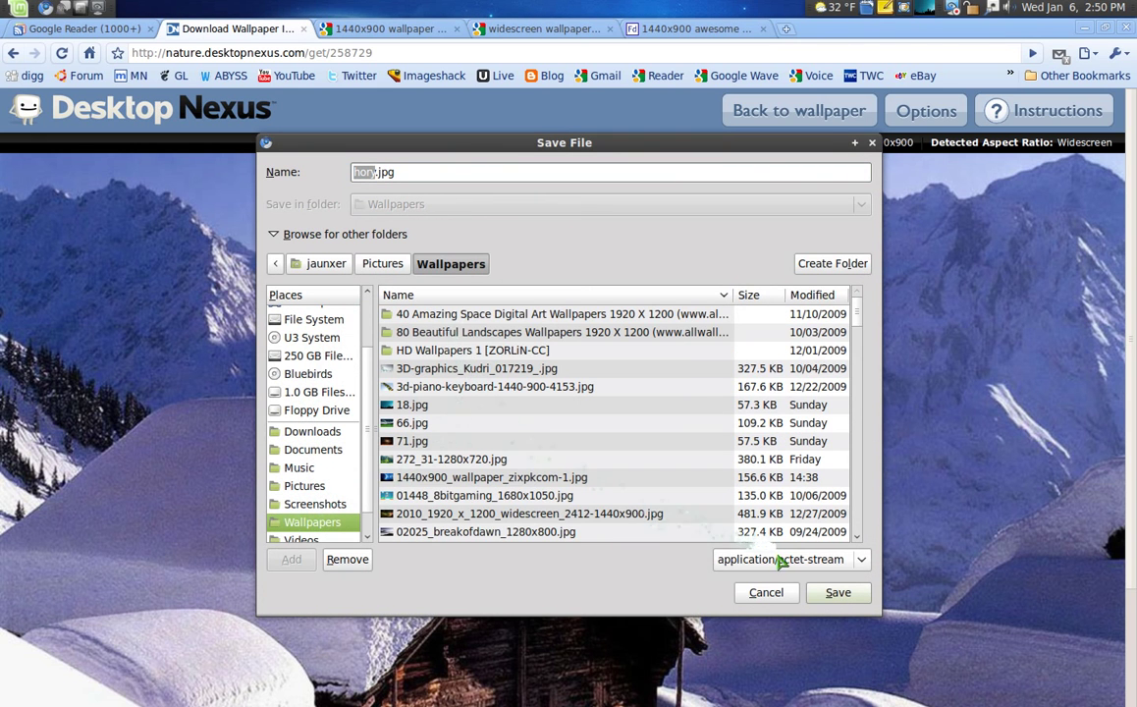
left_click(836, 593)
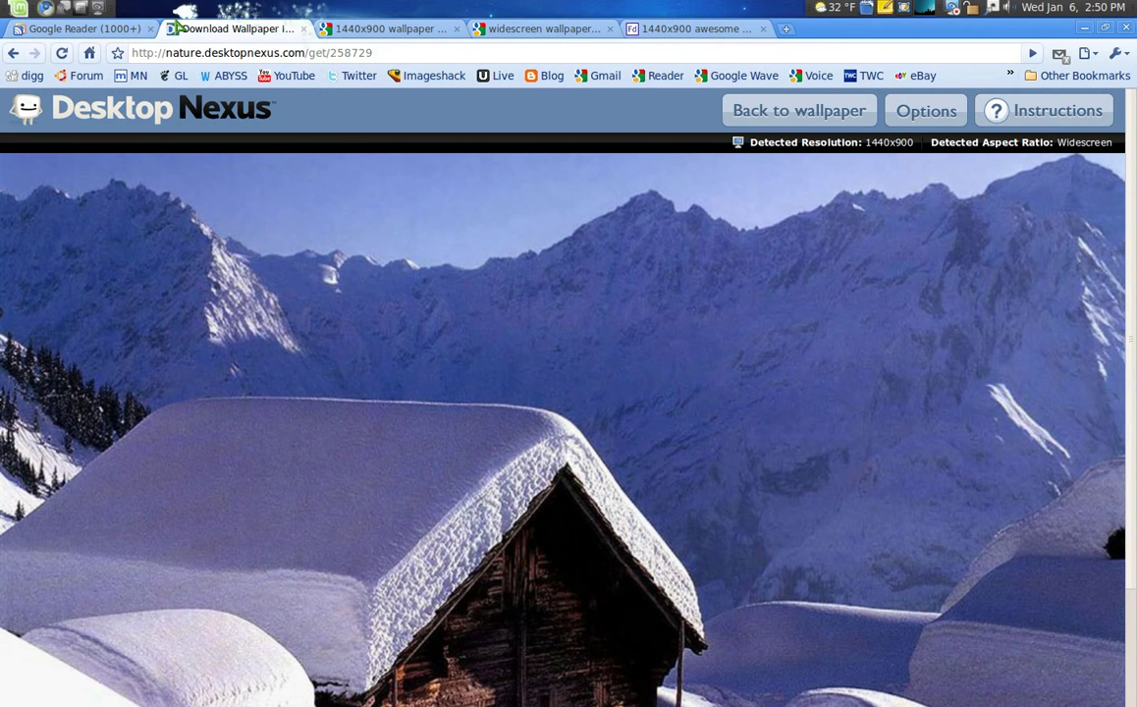
- Close the Download Wallpaper tab and scroll the Desktop Nexus feed back up to Frost Water
middle_click(267, 26)
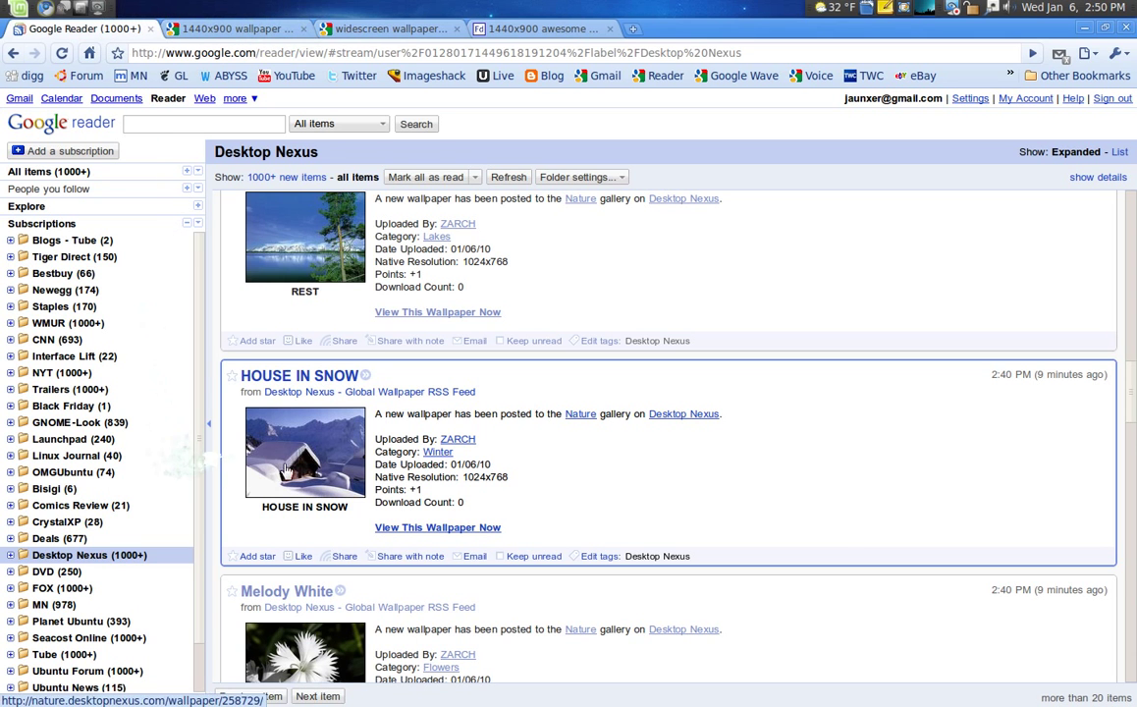
scroll(393, 456, "down", 3)
scroll(937, 386, "up", 20)
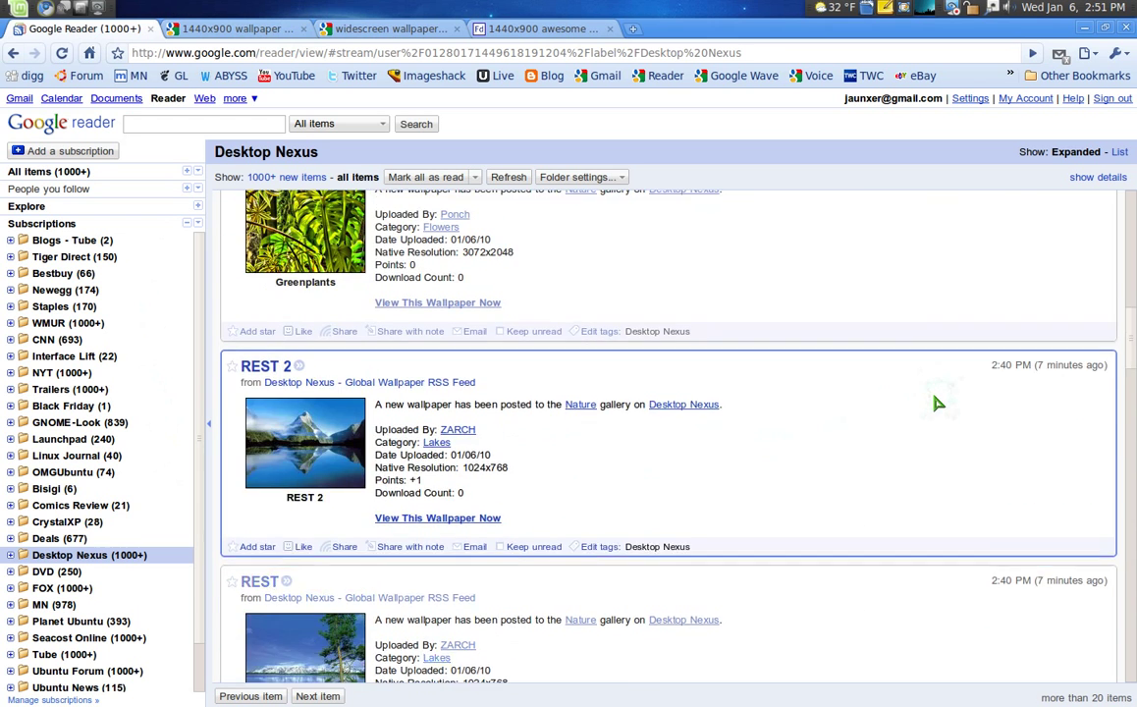
scroll(938, 398, "up", 3)
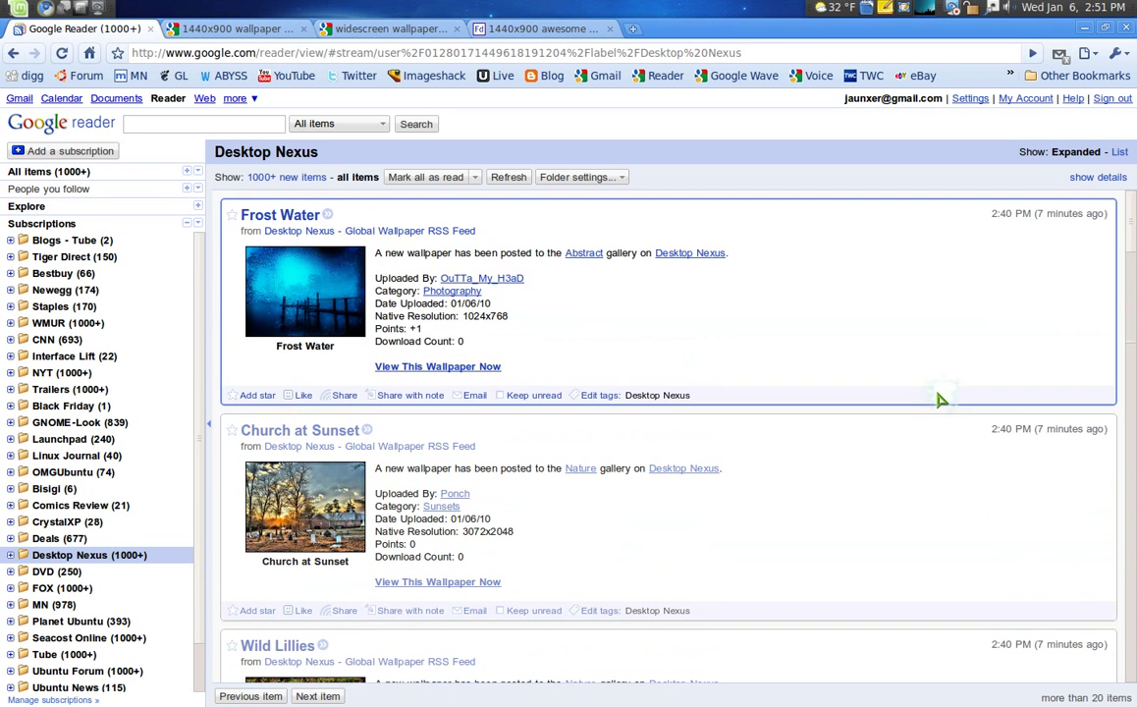
scroll(1132, 222, "down", 20)
scroll(1132, 442, "down", 15)
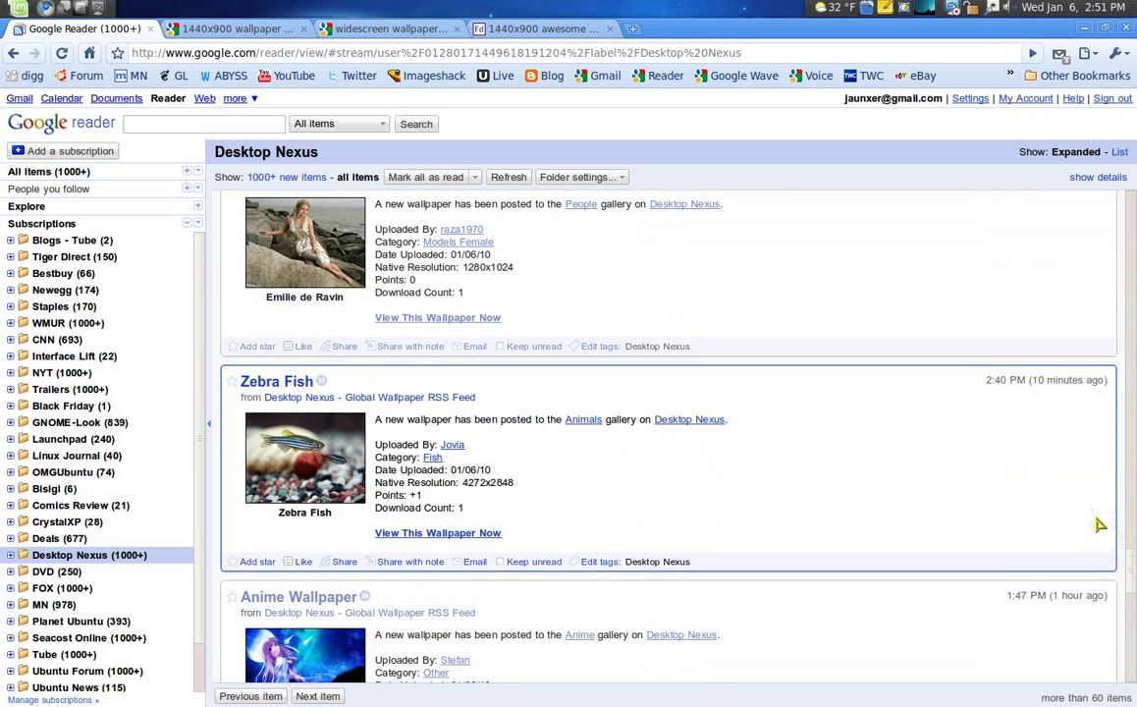
scroll(1009, 592, "down", 2)
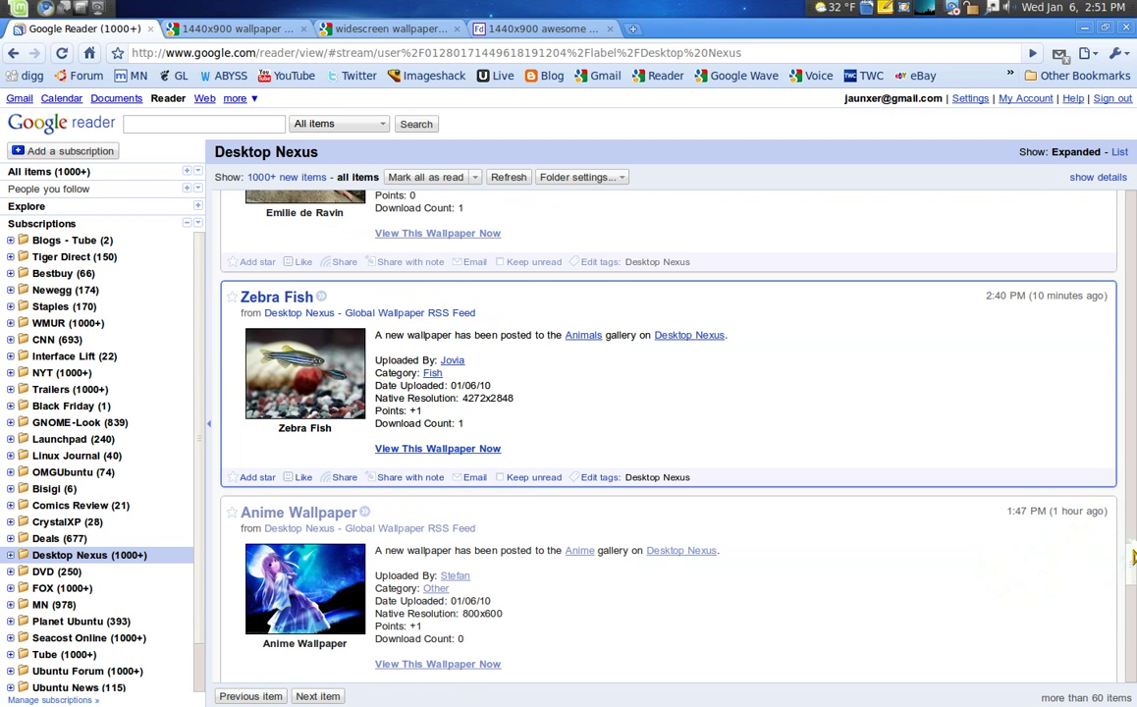
left_click_drag(1132, 556, 1115, 130)
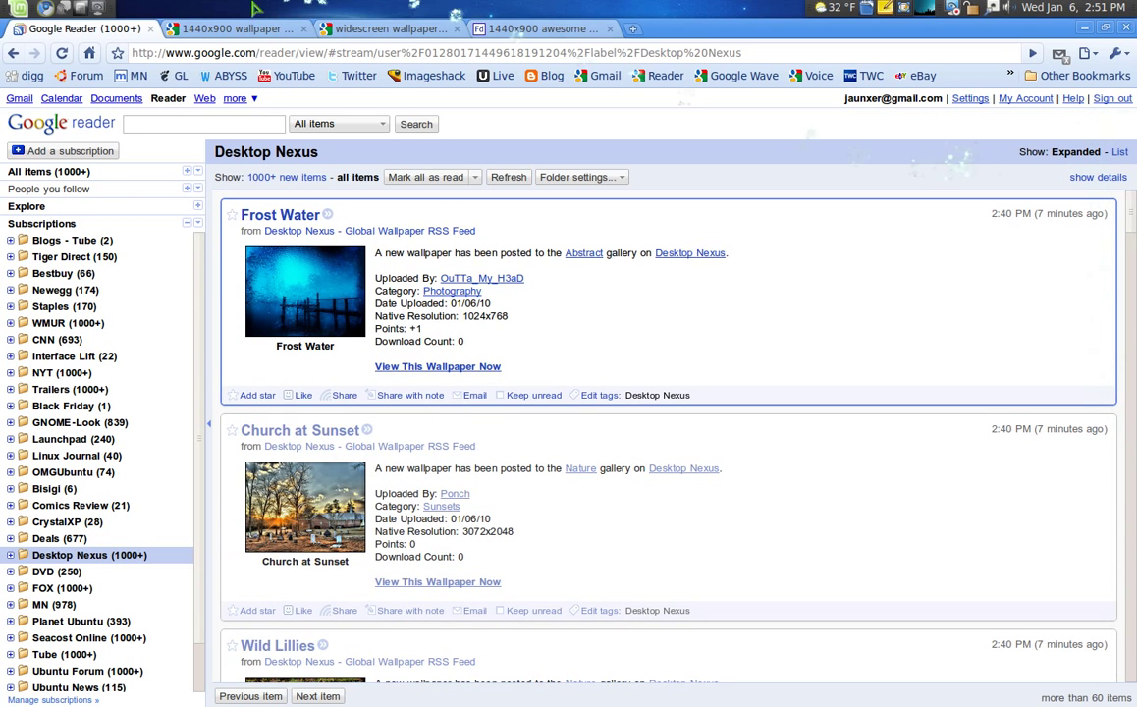
- Close the Reader tab and open the full-size black FEPS 1440x900 wallpaper from results page 2
left_click(150, 28)
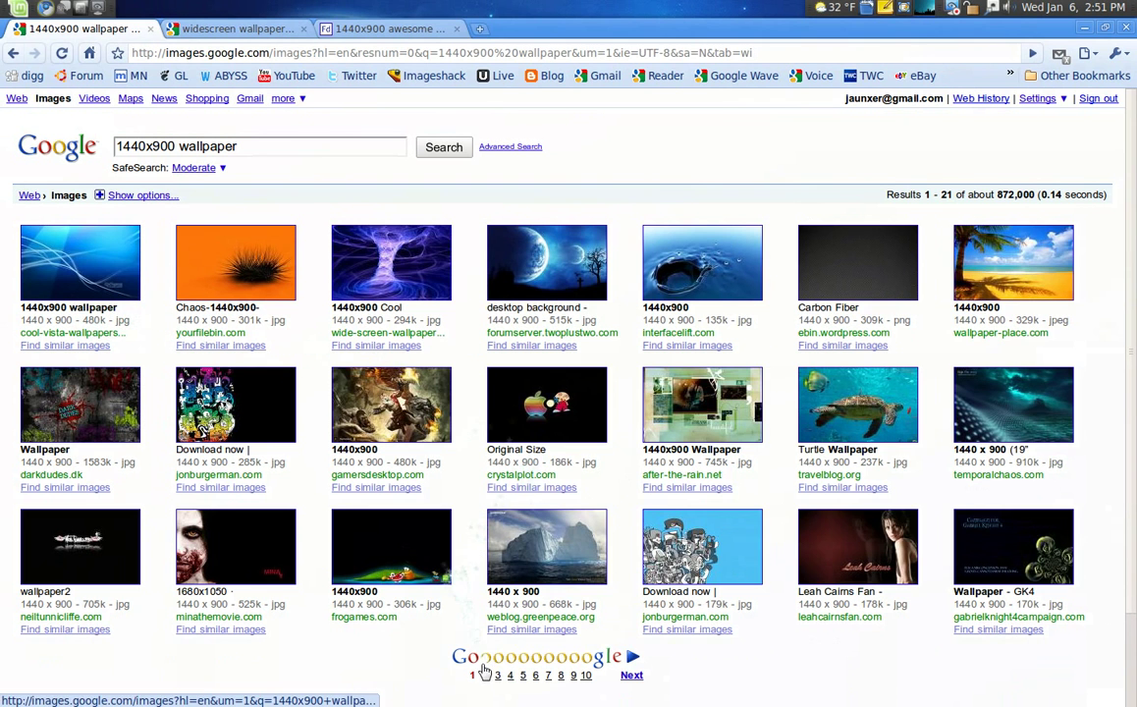
left_click(484, 674)
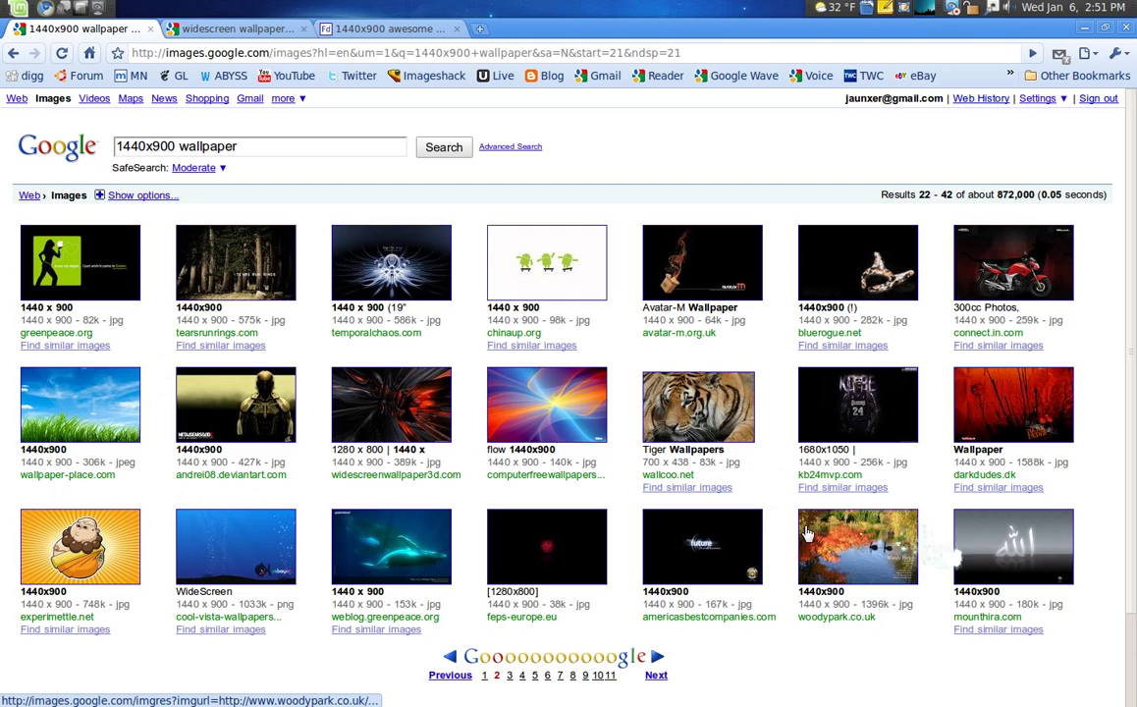
left_click(548, 557)
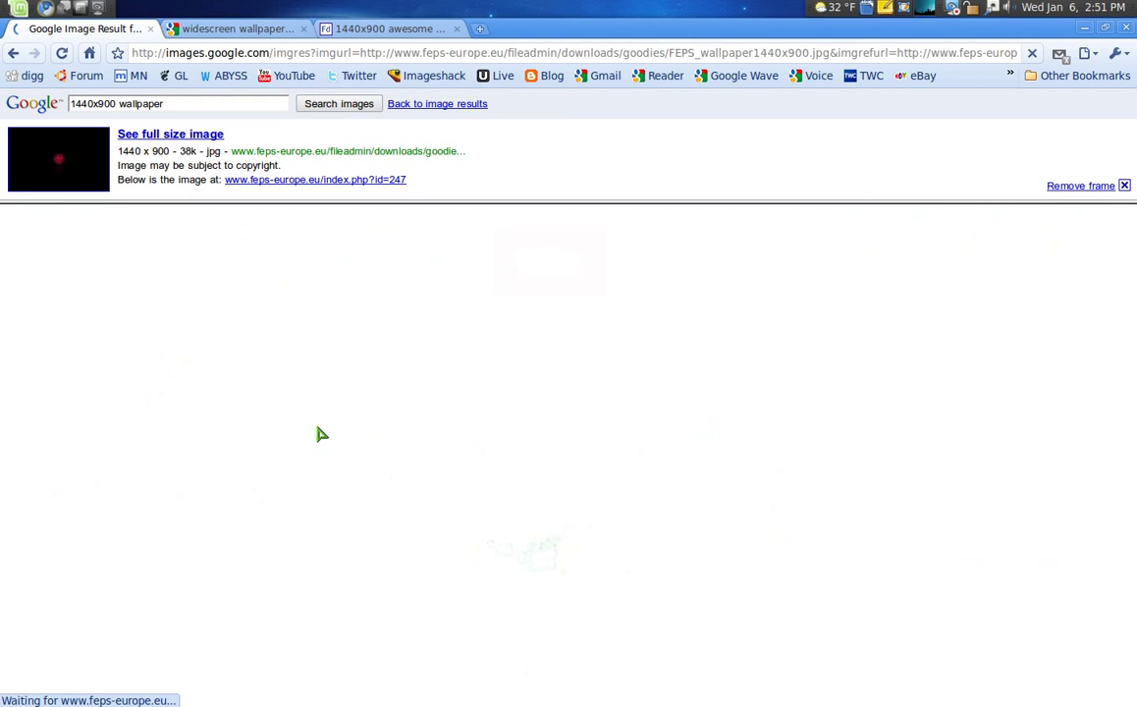
left_click(67, 153)
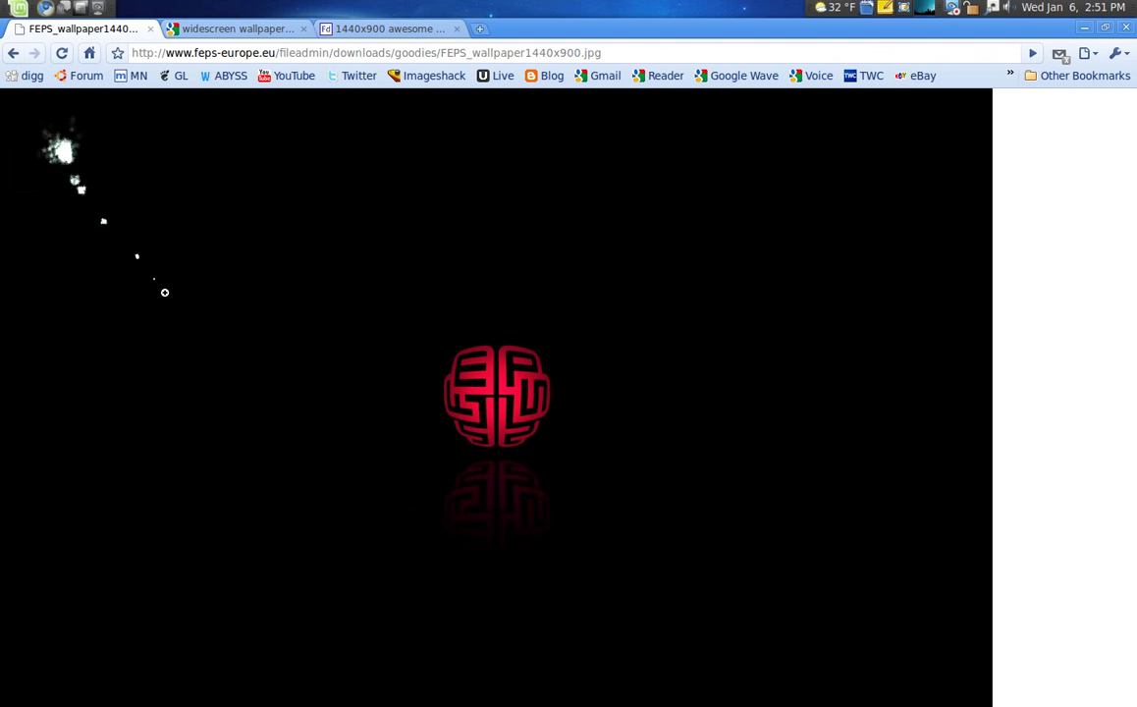
- Save the FEPS image as FEPS_wallpaper1440x900.jpg into the Wallpapers folder
right_click(373, 317)
left_click(379, 330)
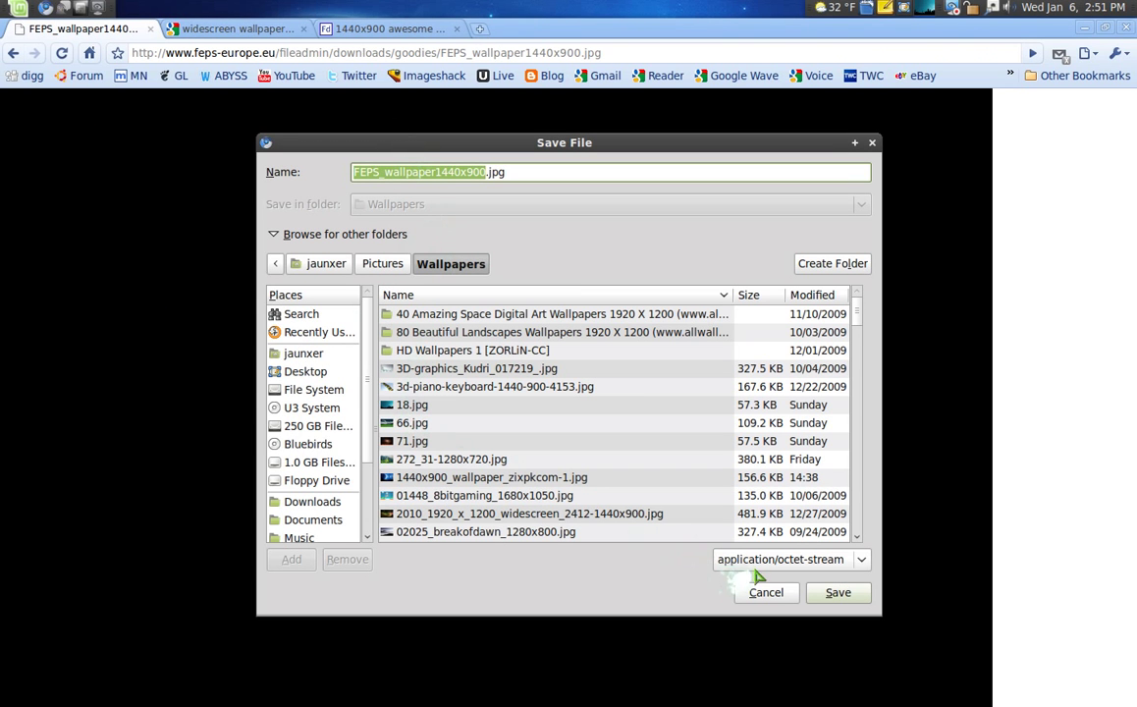
left_click(838, 592)
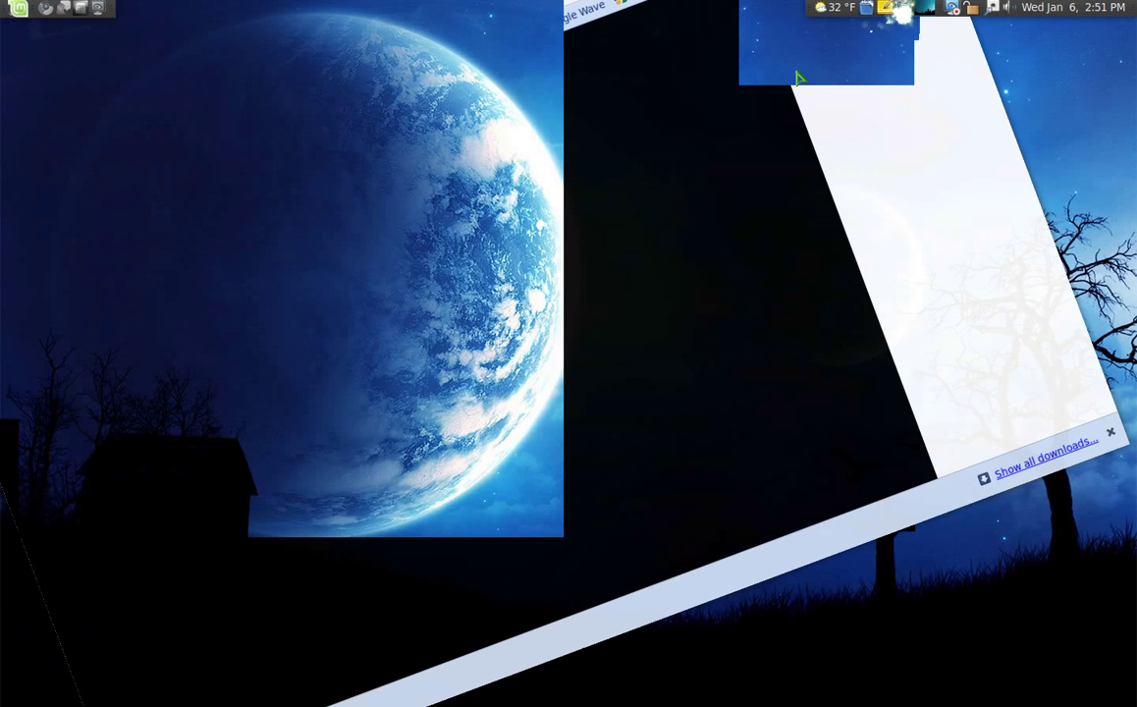
- Add FEPS_wallpaper1440x900.jpg from Wallpapers as the desktop background, then restore Chromium
right_click(503, 241)
left_click(562, 400)
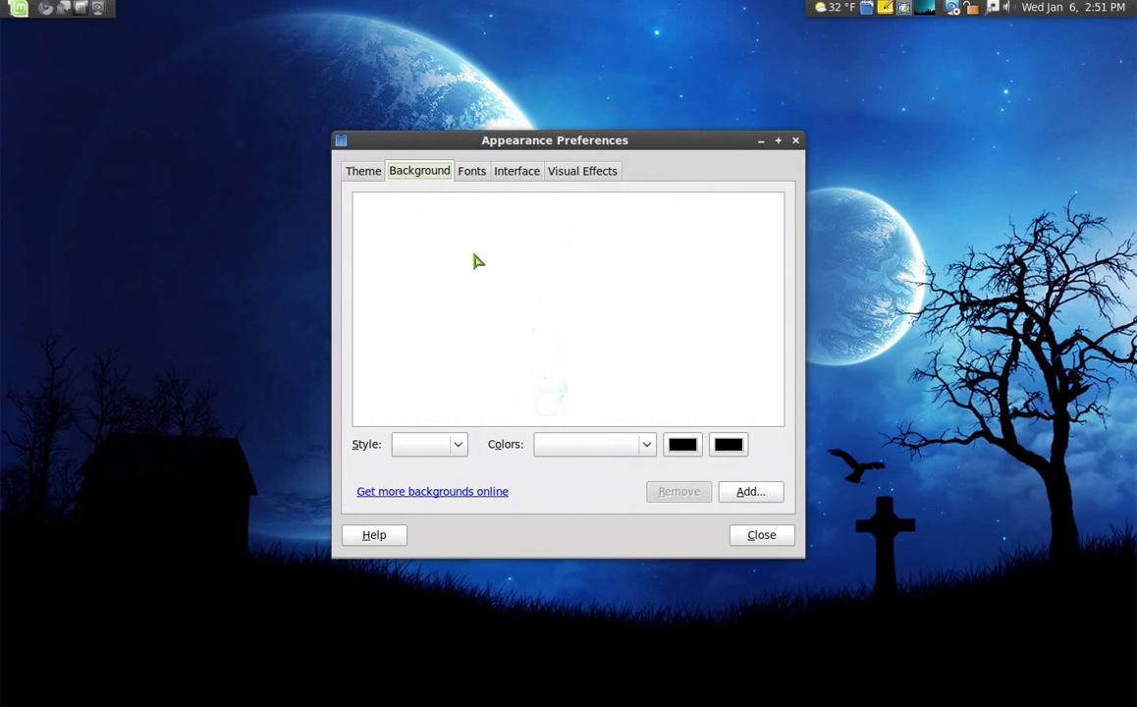
left_click(753, 492)
left_click(313, 528)
scroll(444, 423, "down", 5)
scroll(447, 437, "down", 4)
left_click(421, 497)
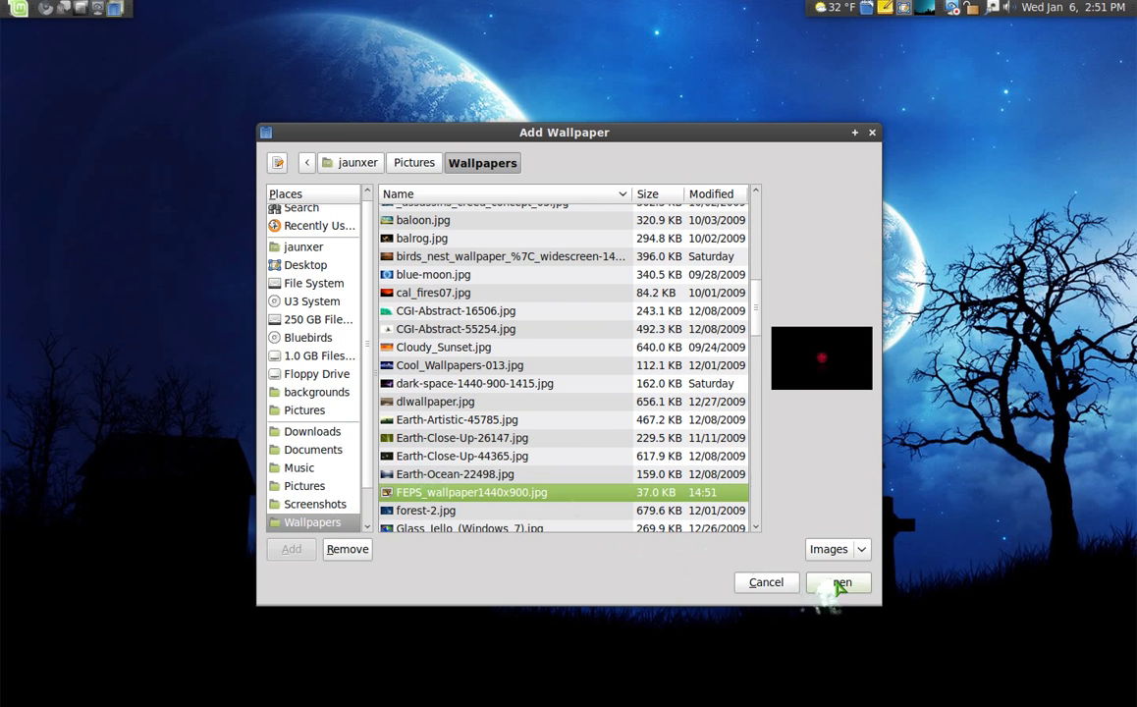
left_click(838, 582)
left_click(797, 141)
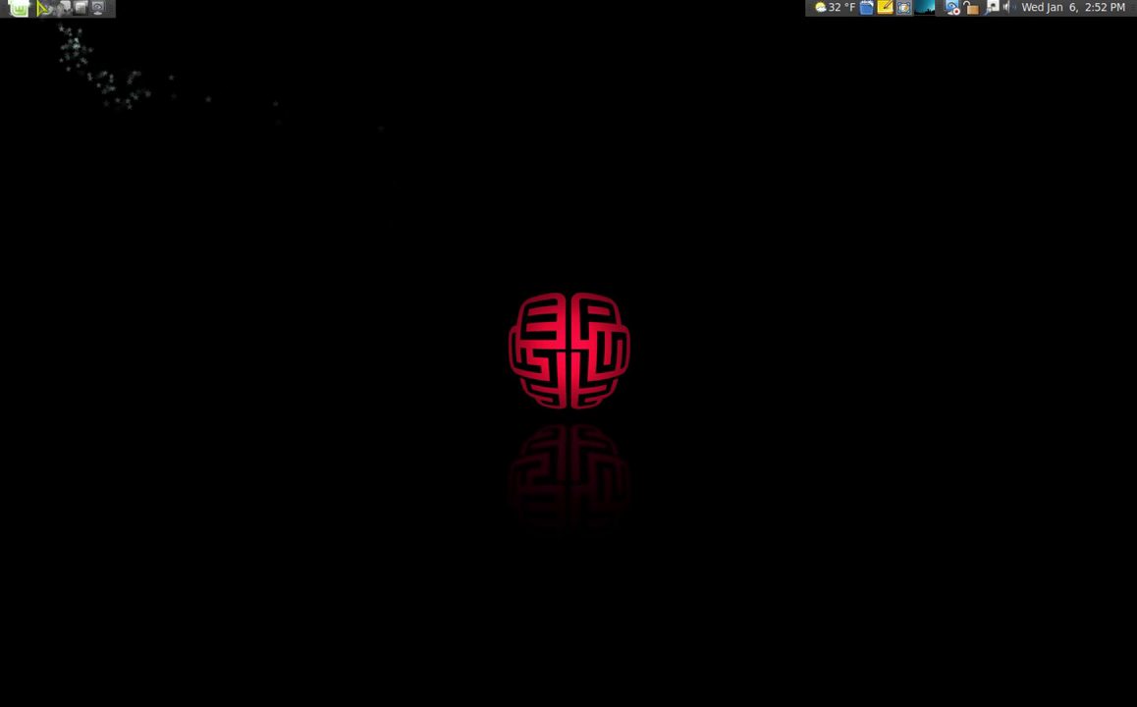
left_click(45, 8)
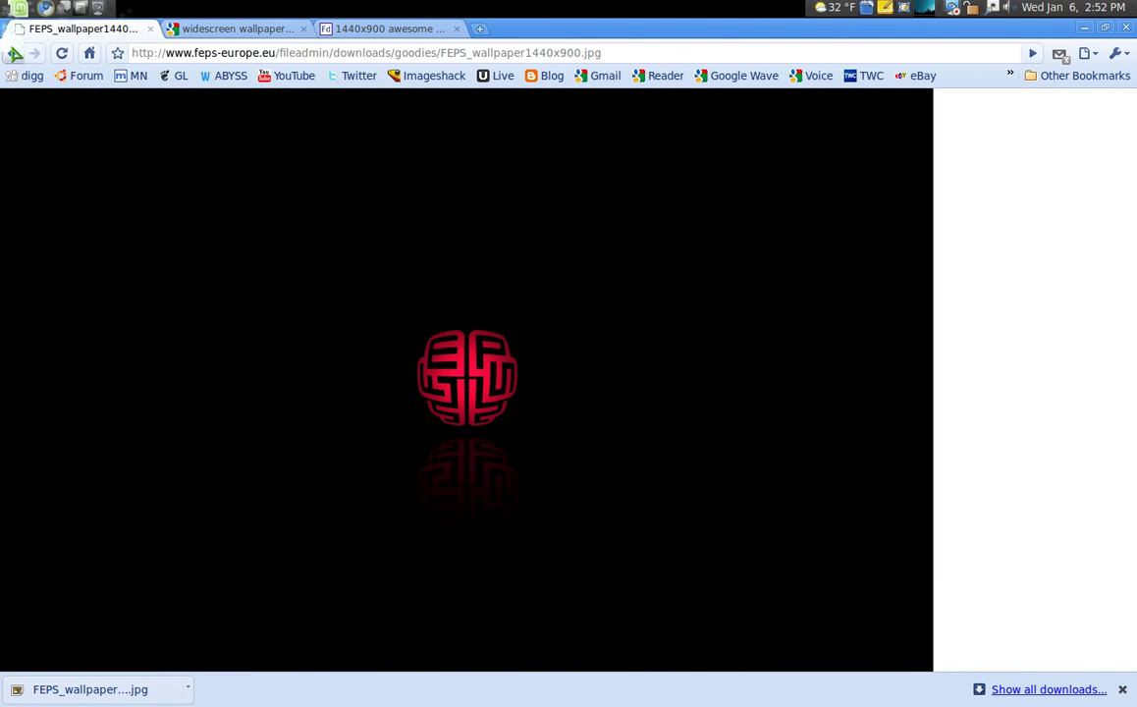
- Go back to the image results, browse pages three and four, then close the 1440x900 wallpaper tab
left_click(12, 52)
left_click(13, 52)
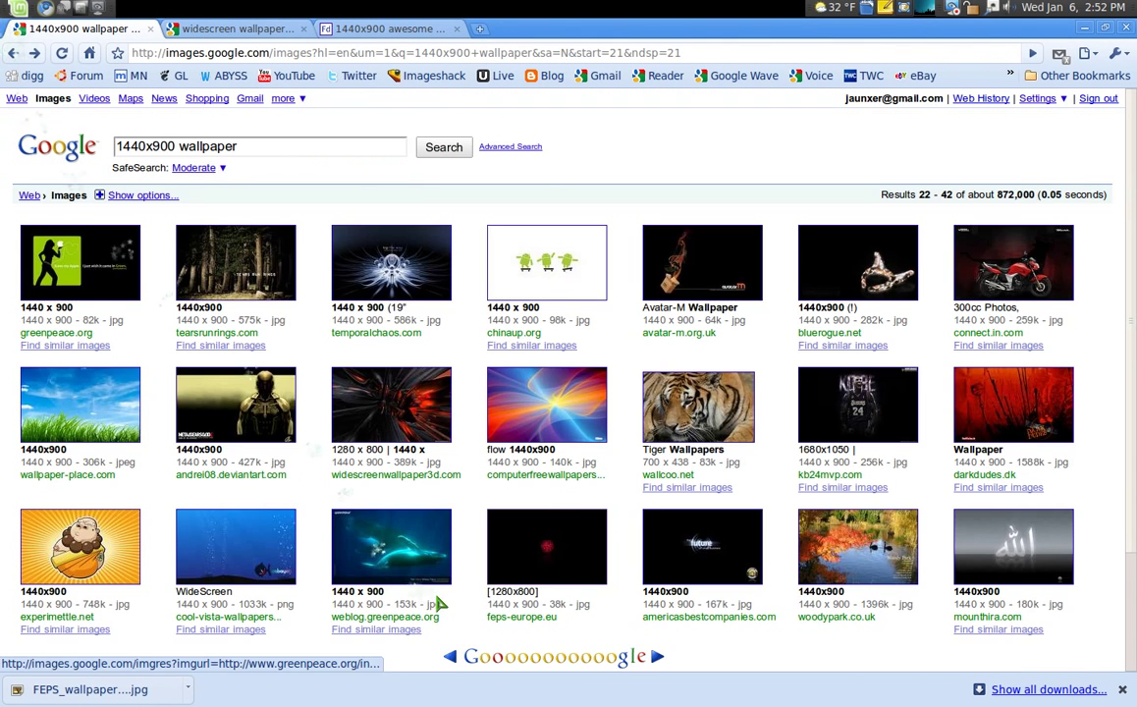
scroll(471, 560, "down", 3)
left_click(509, 527)
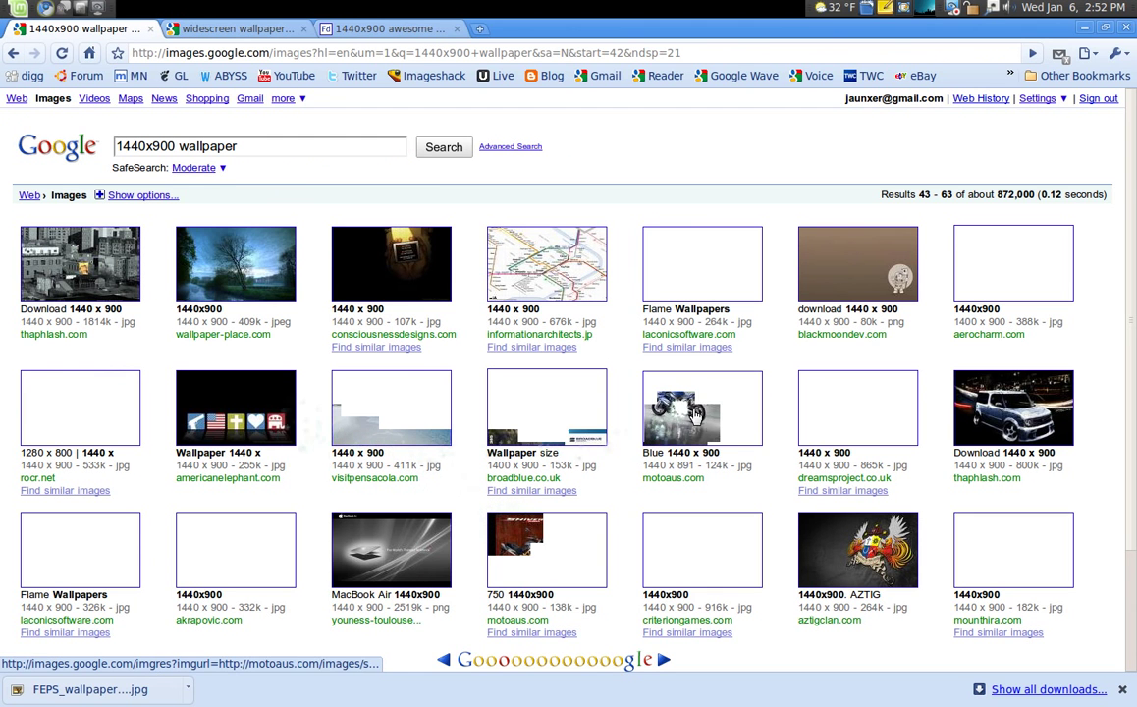
scroll(621, 474, "down", 3)
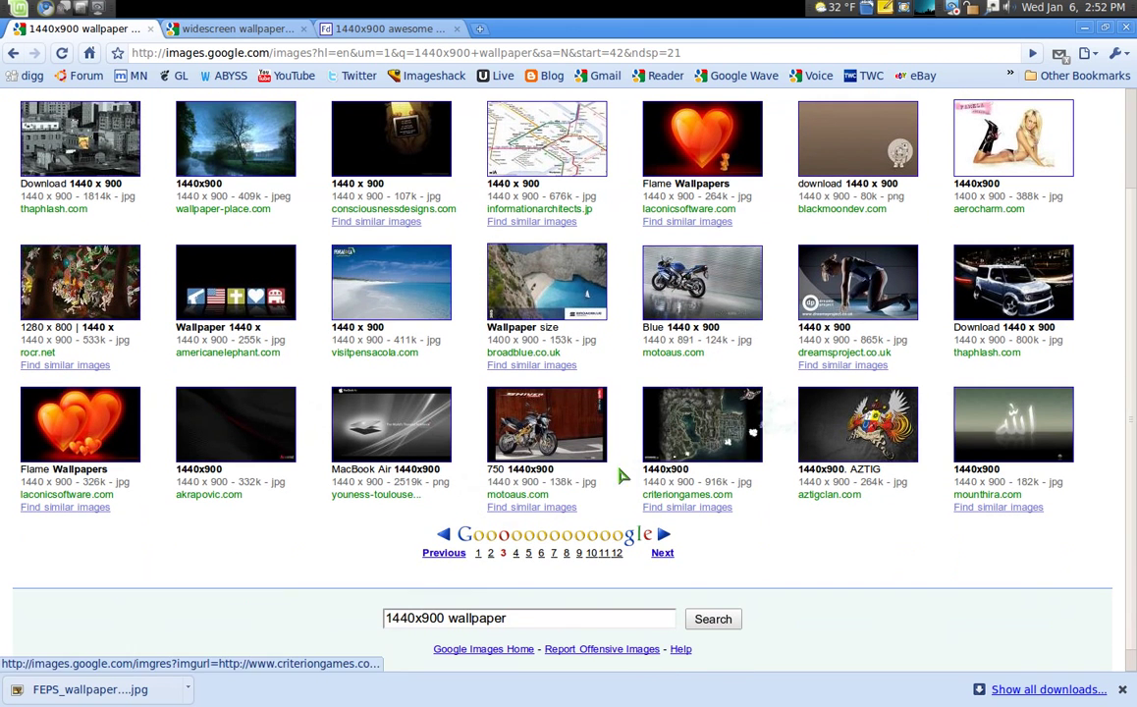
left_click(516, 553)
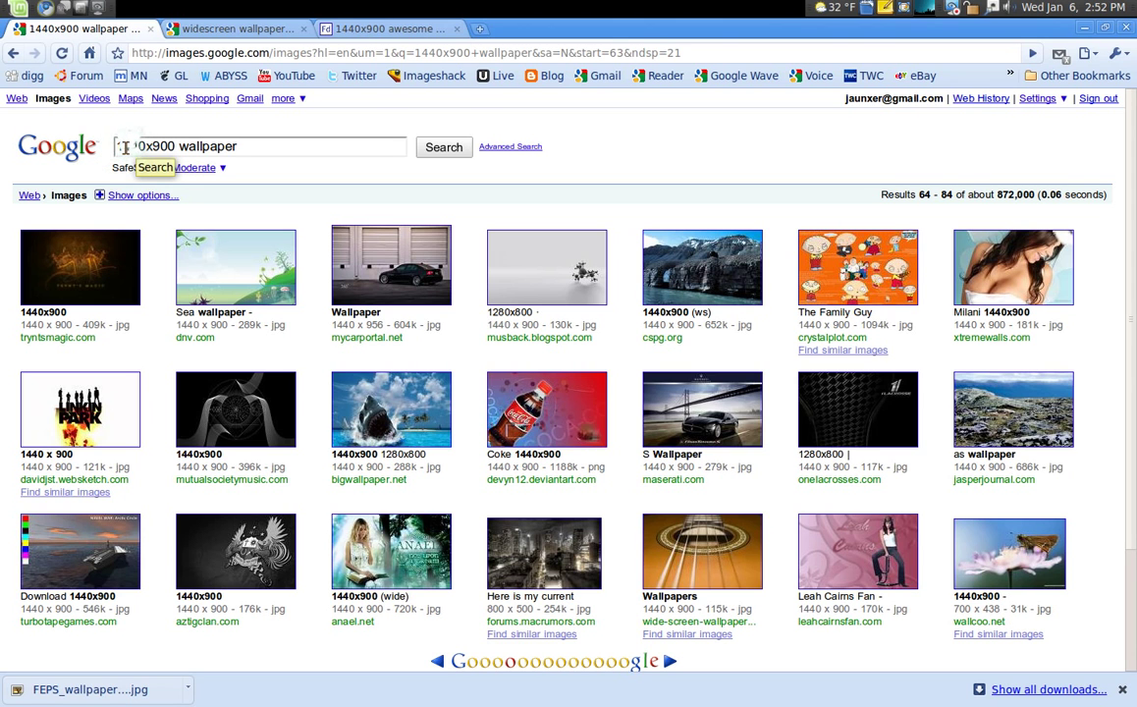
left_click(149, 29)
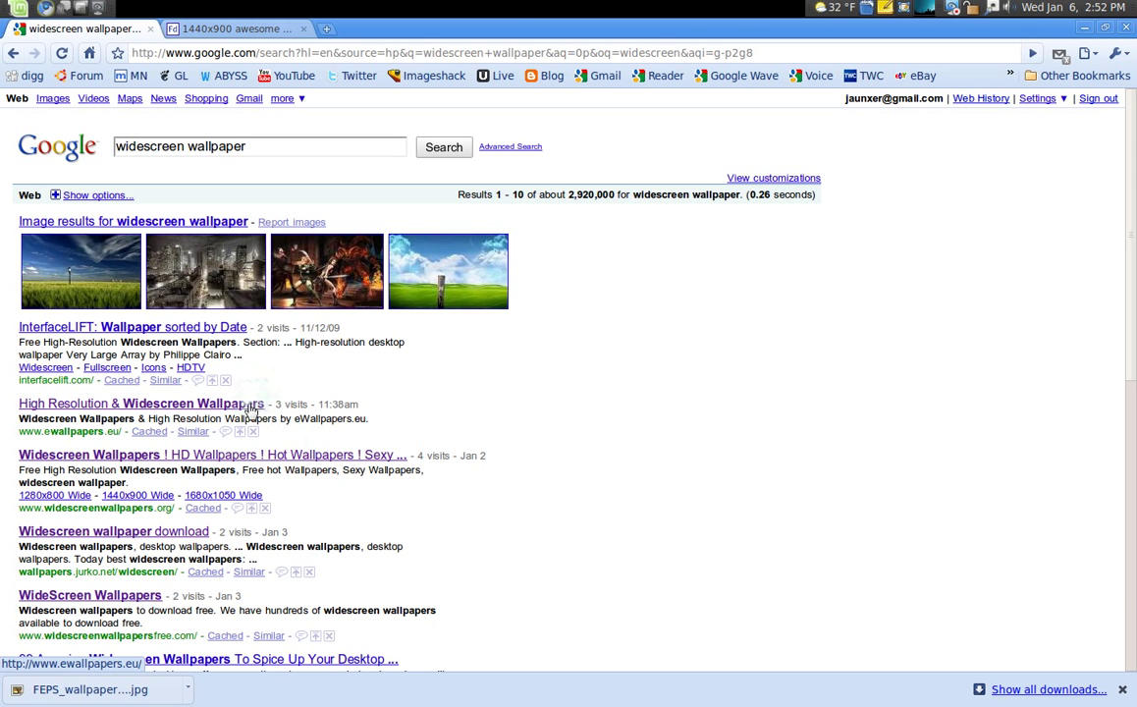
- Open the eWallpapers site, pick a portrait wallpaper, and save its 1440x900 jpg into Wallpapers
left_click(79, 404)
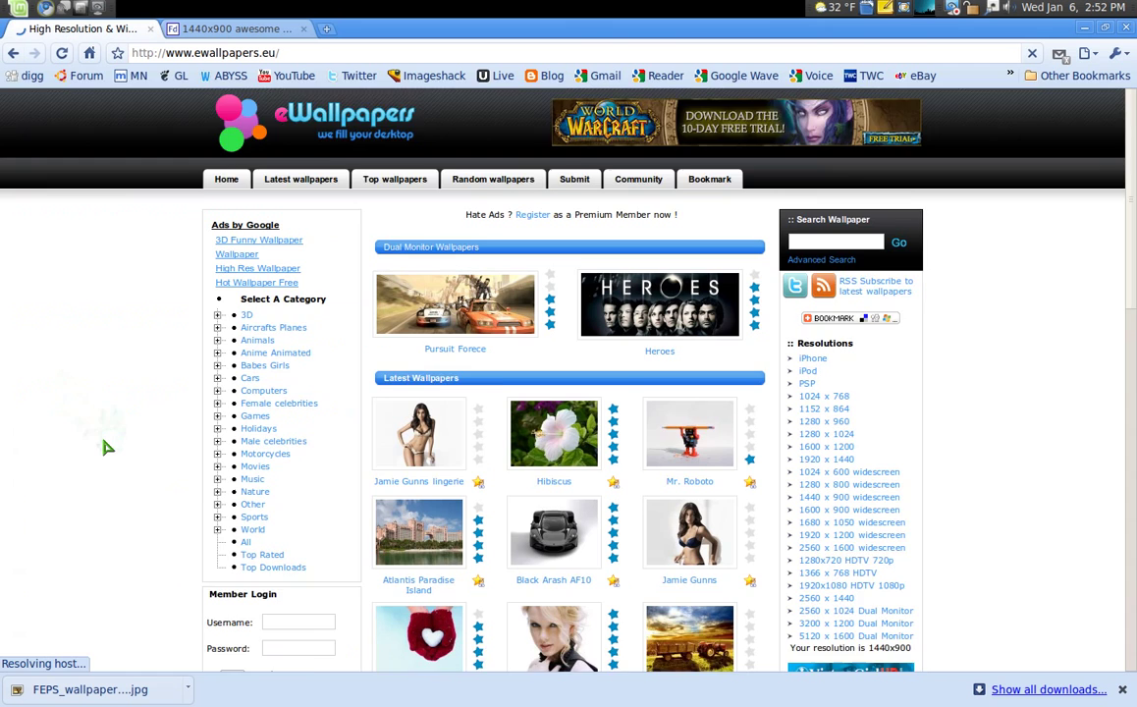
scroll(91, 393, "down", 3)
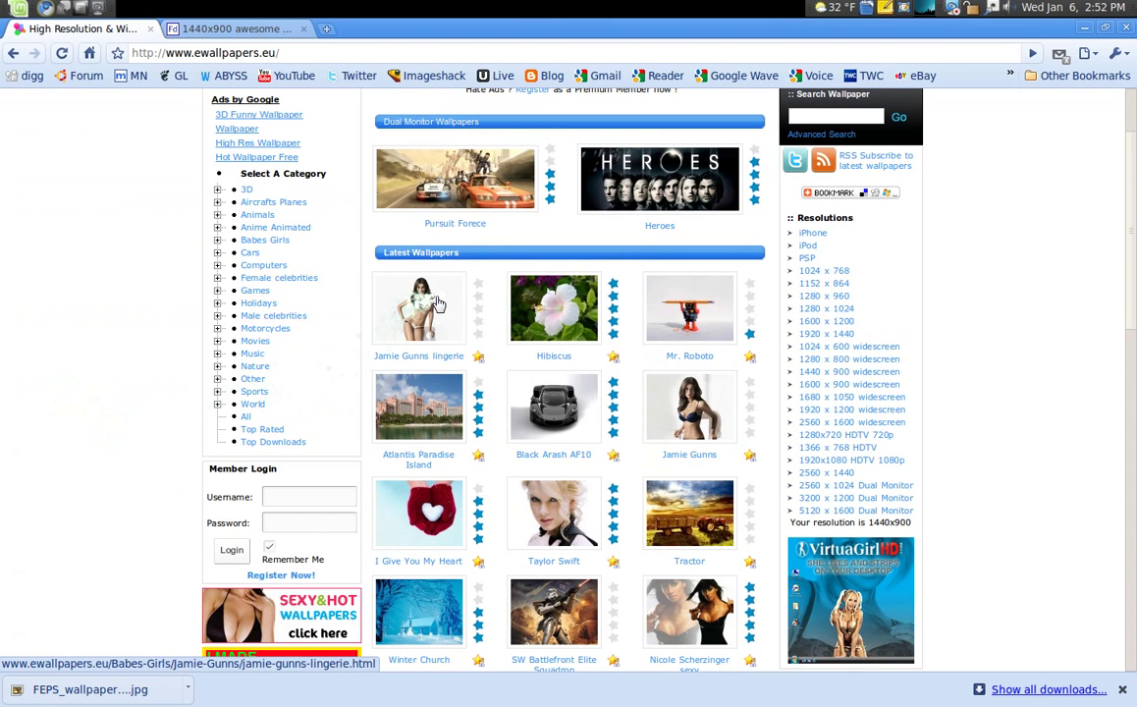
scroll(57, 335, "up", 3)
scroll(59, 342, "down", 2)
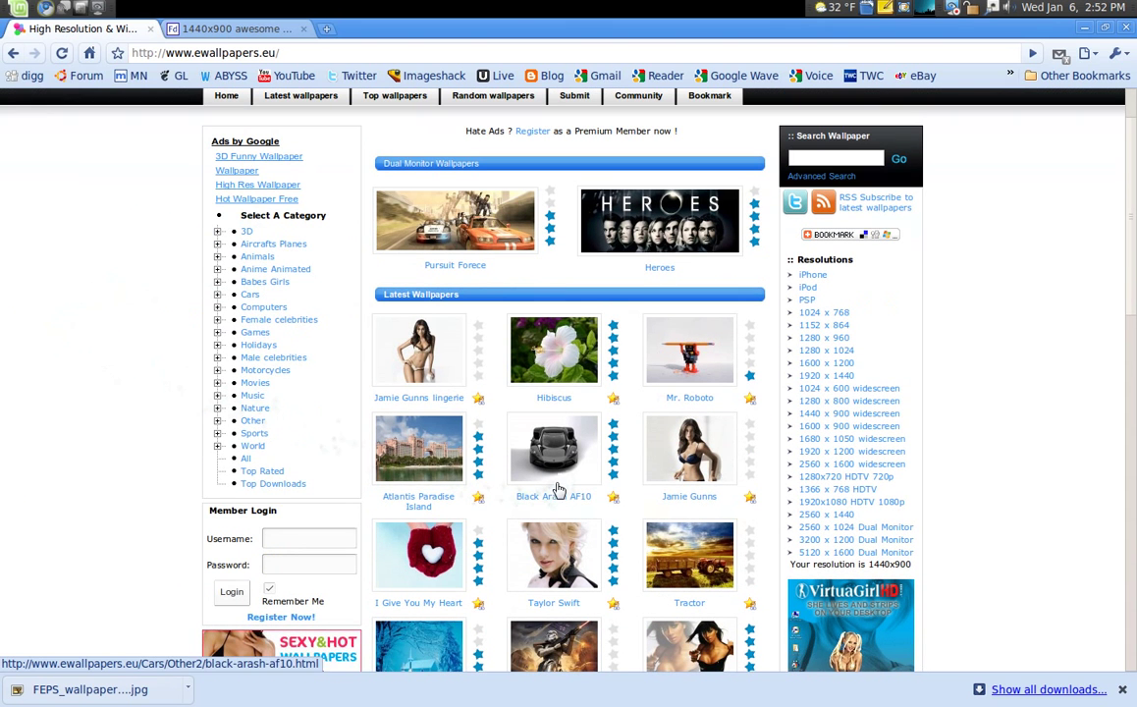
left_click(668, 439)
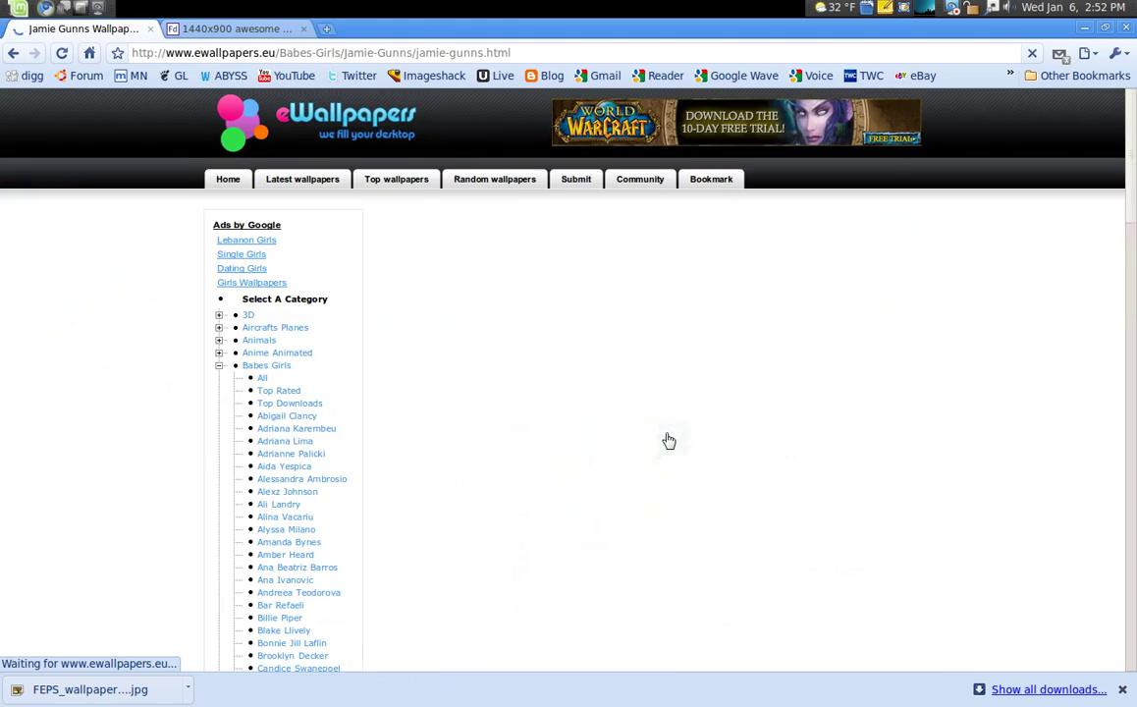
scroll(520, 527, "down", 2)
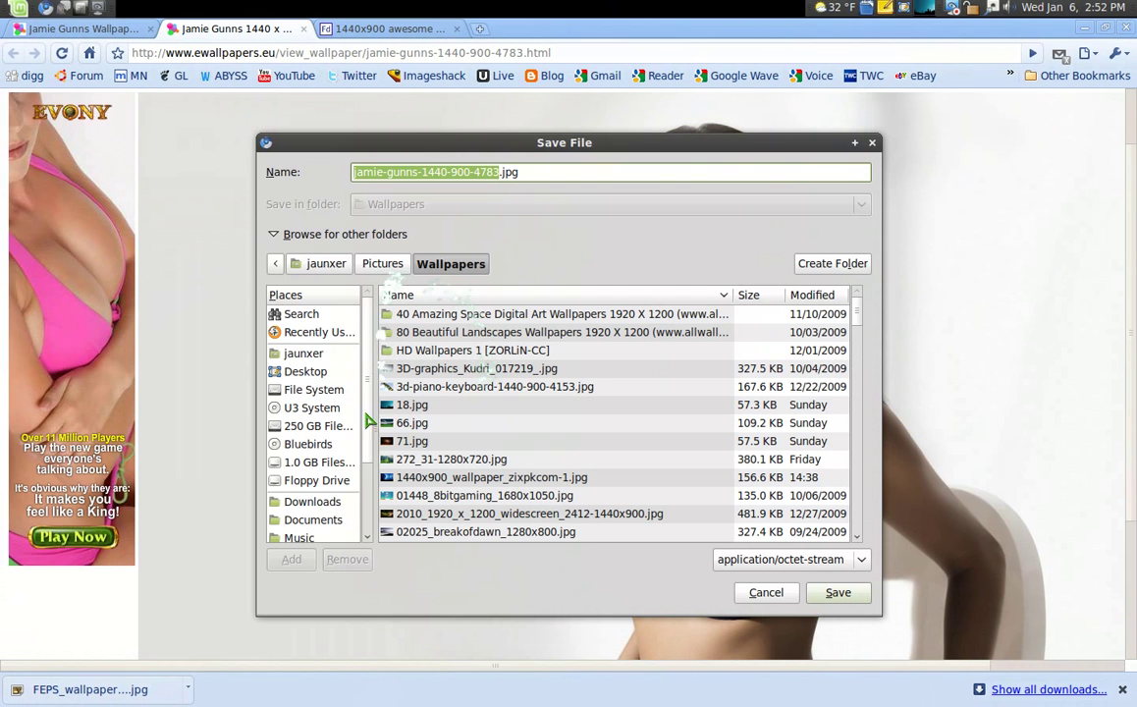
scroll(351, 452, "down", 1)
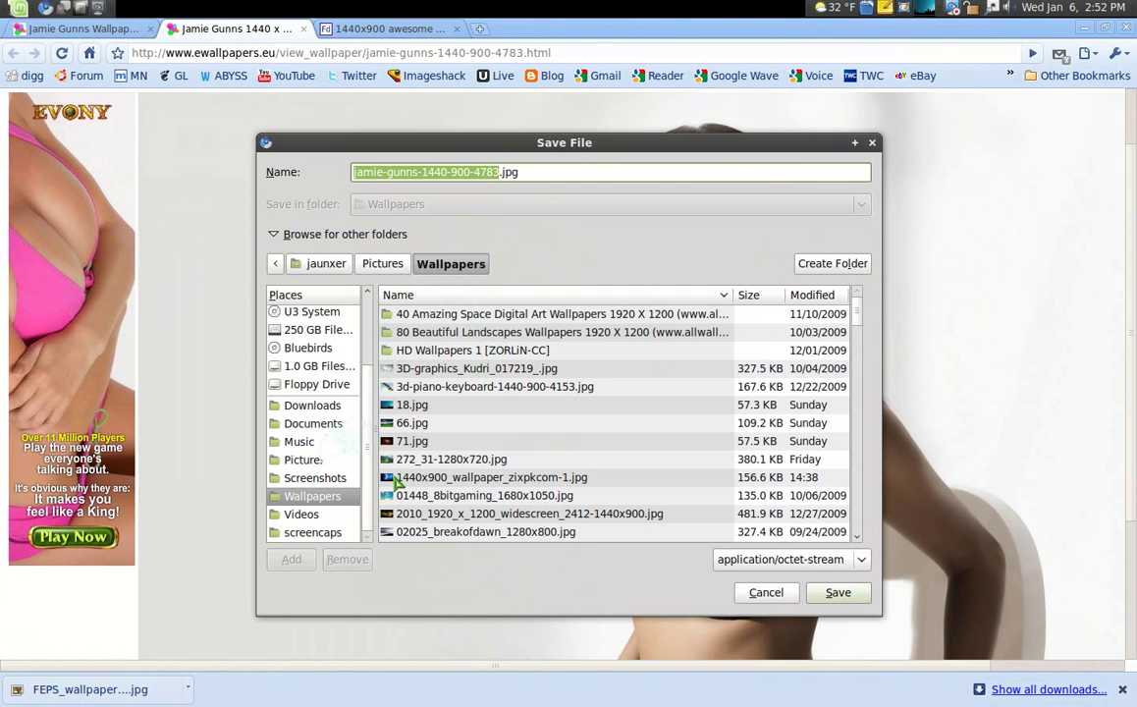
left_click(836, 594)
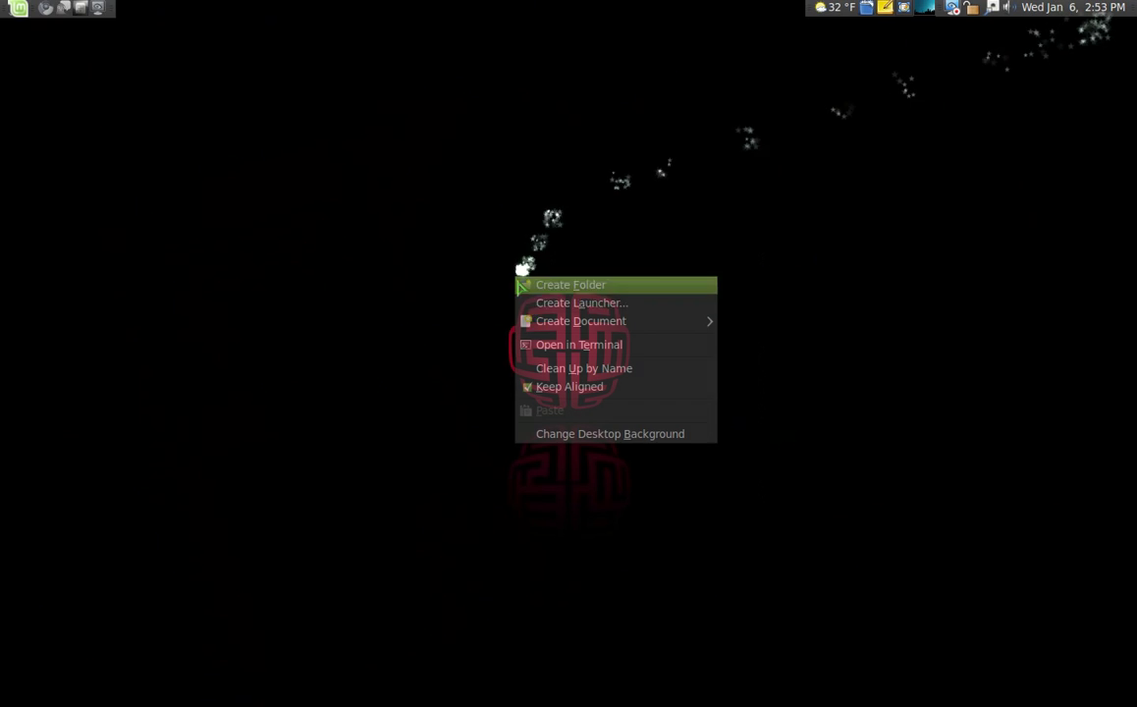
- Start adding a background image and browse the Wallpapers folder for the new 1440x900 file
left_click(559, 433)
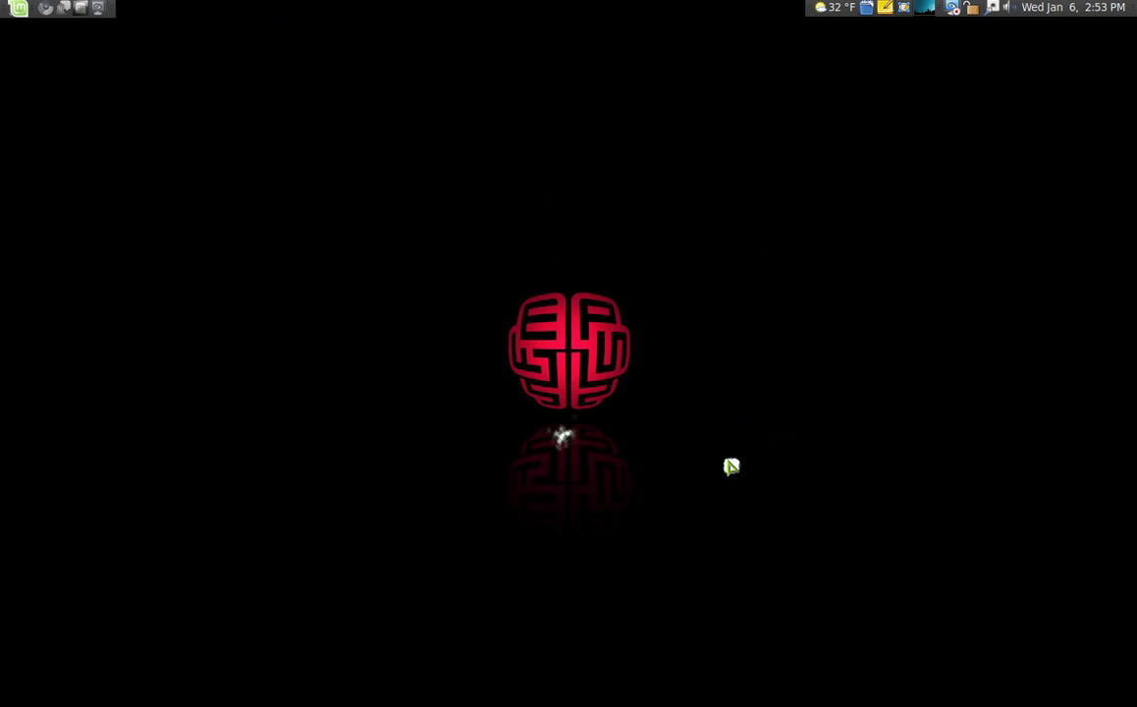
left_click(749, 492)
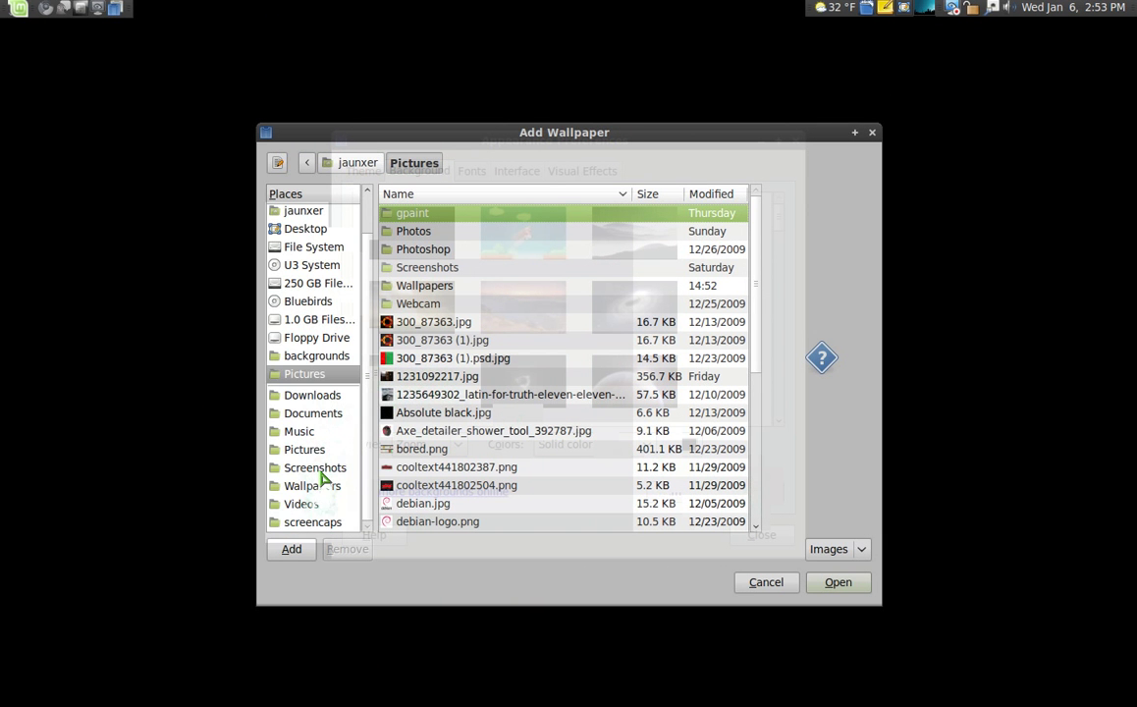
left_click(324, 486)
scroll(429, 453, "down", 5)
scroll(429, 454, "down", 10)
scroll(429, 453, "up", 3)
scroll(429, 454, "down", 10)
scroll(429, 454, "up", 8)
scroll(429, 332, "up", 7)
scroll(429, 331, "up", 10)
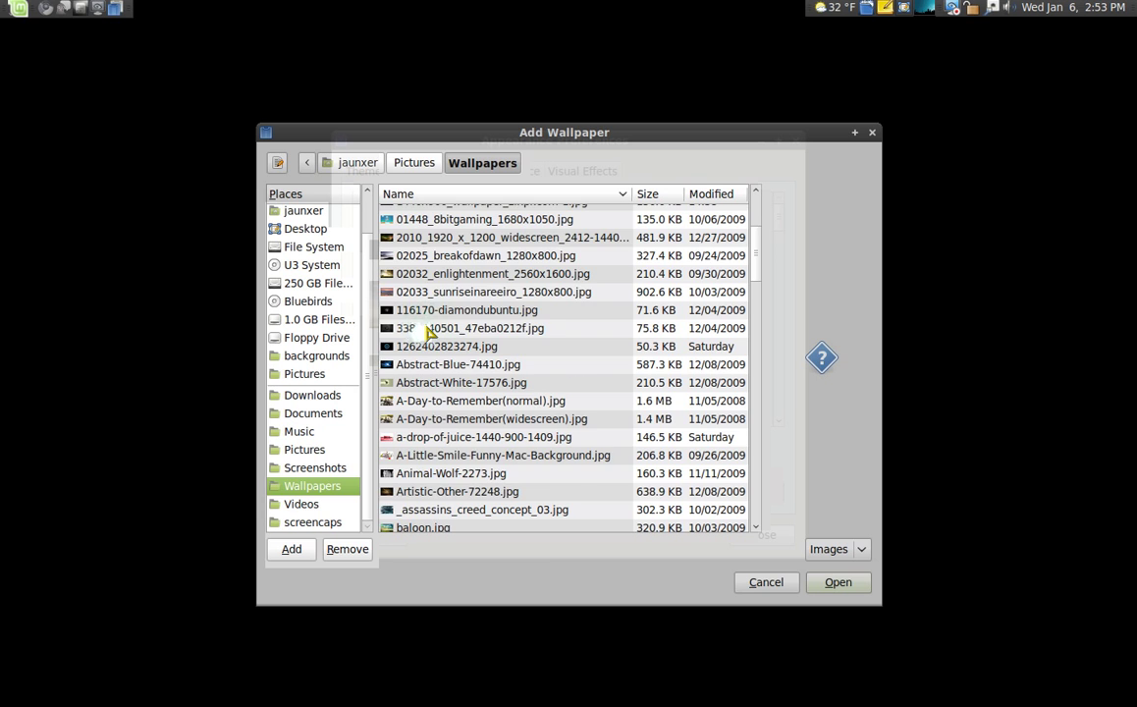
scroll(429, 332, "down", 8)
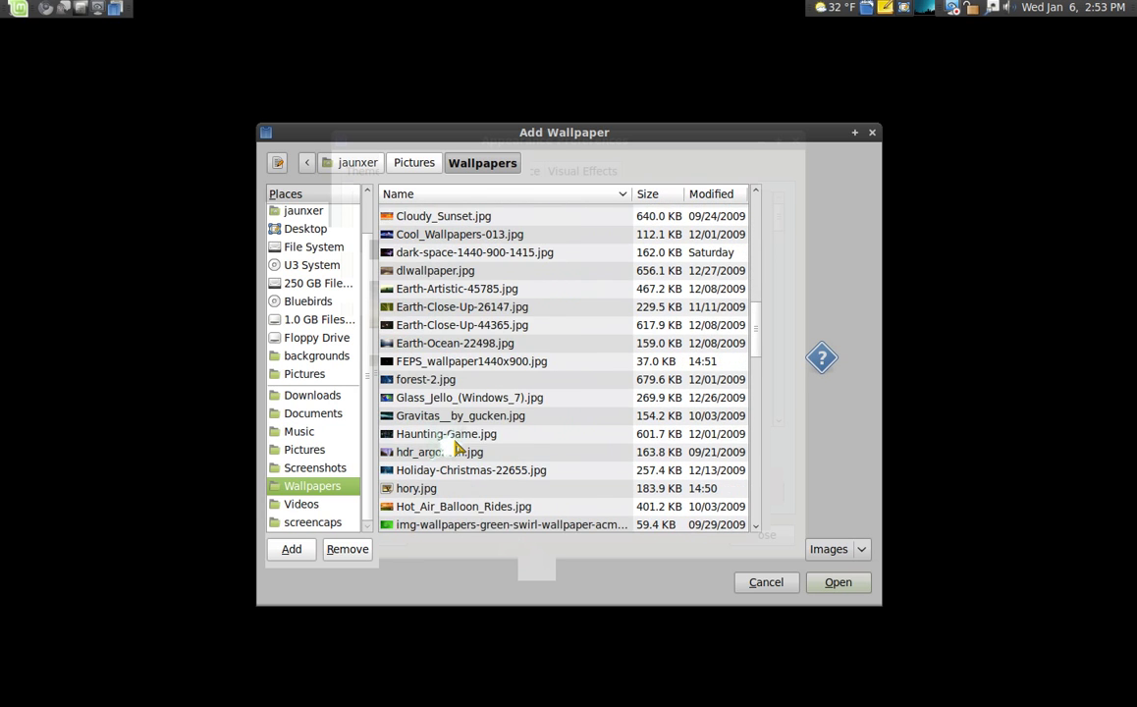
scroll(456, 447, "down", 2)
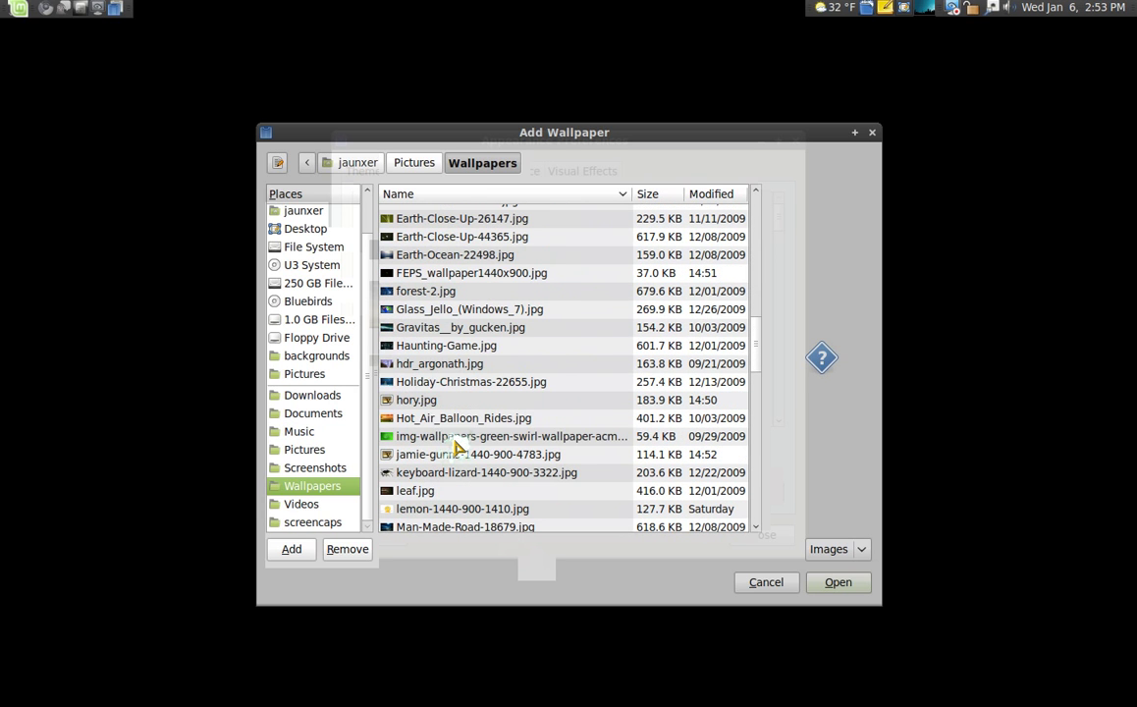
- Add the new 1440x900 portrait wallpaper as the background and close Appearance Preferences
left_click(429, 455)
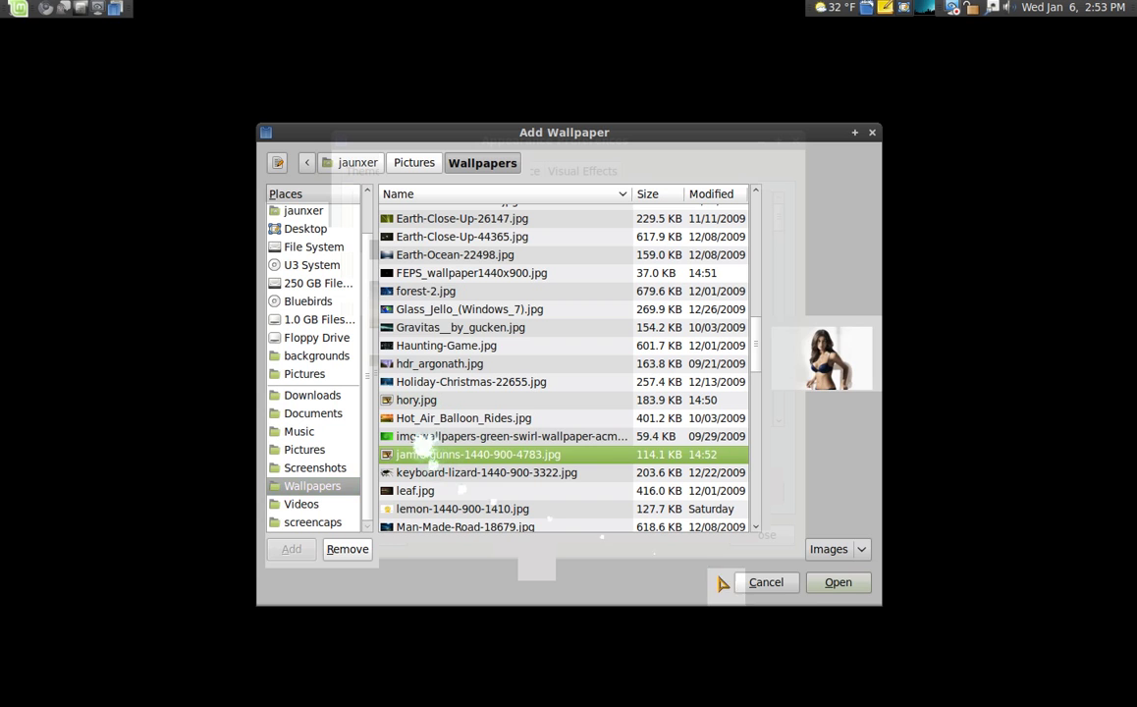
left_click(834, 582)
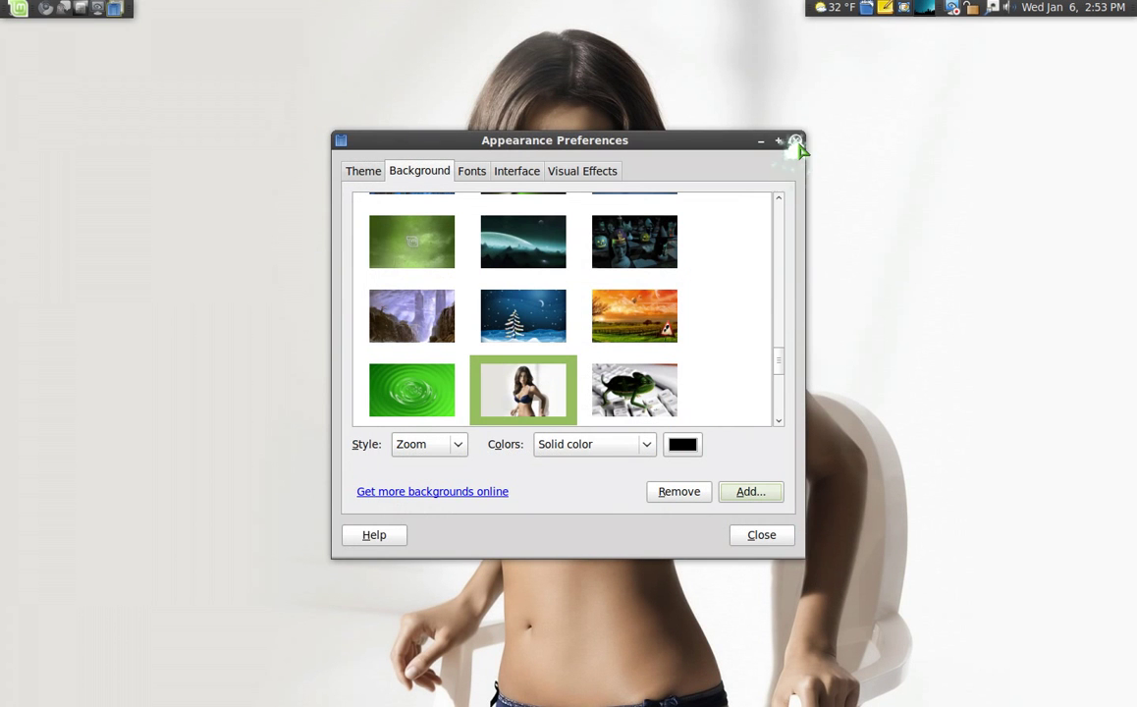
left_click(795, 140)
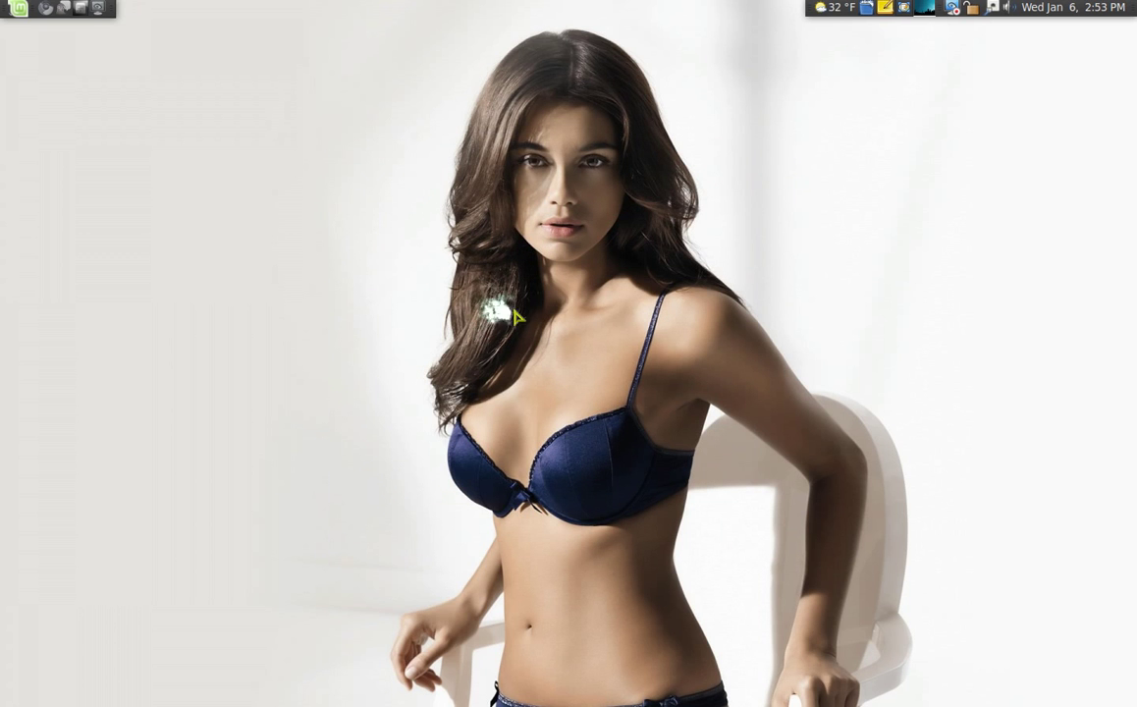
- Bring Chromium back and close the two eWallpapers tabs
left_click(45, 9)
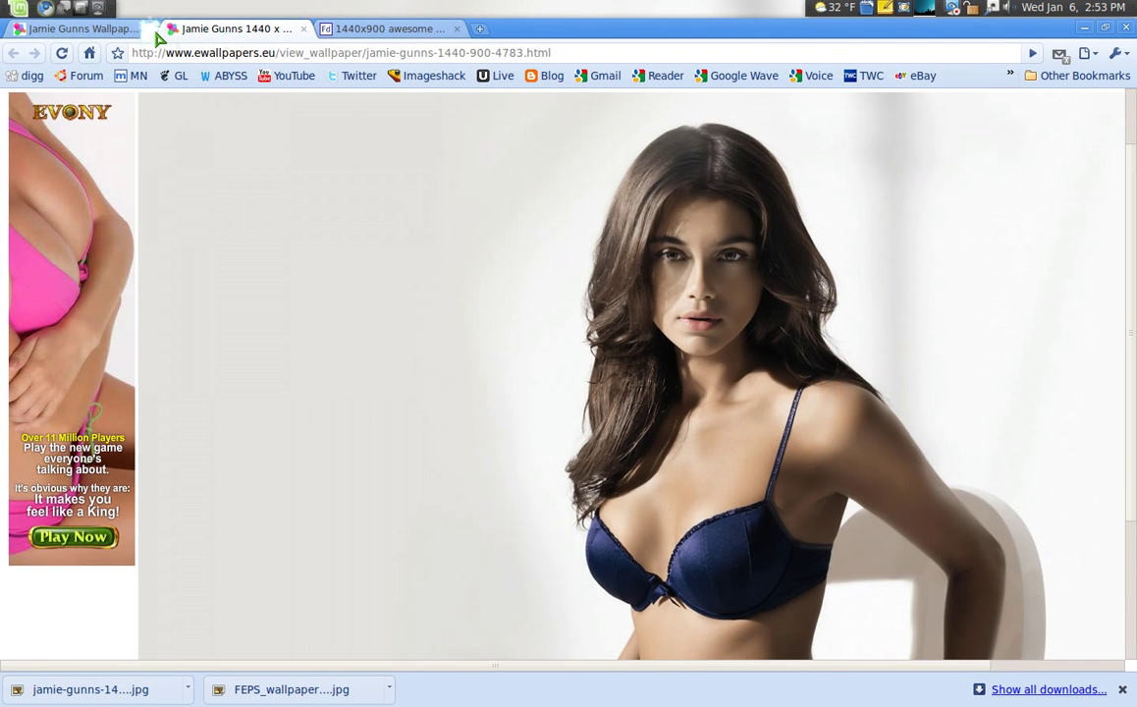
left_click(153, 29)
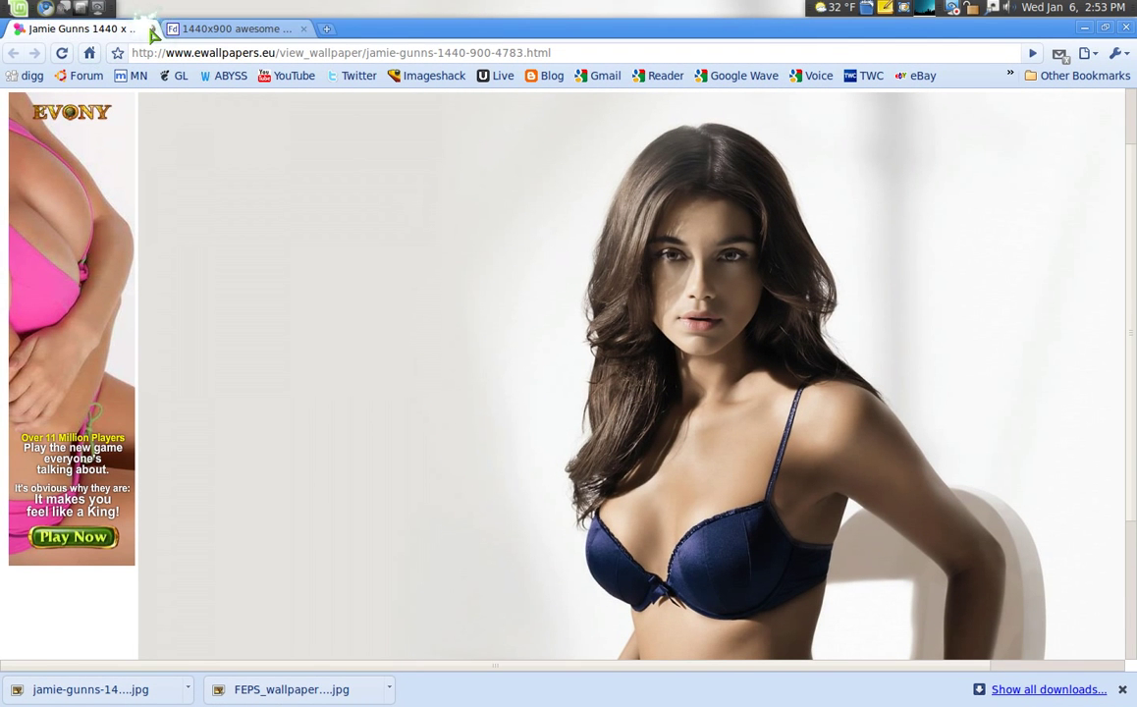
left_click(147, 29)
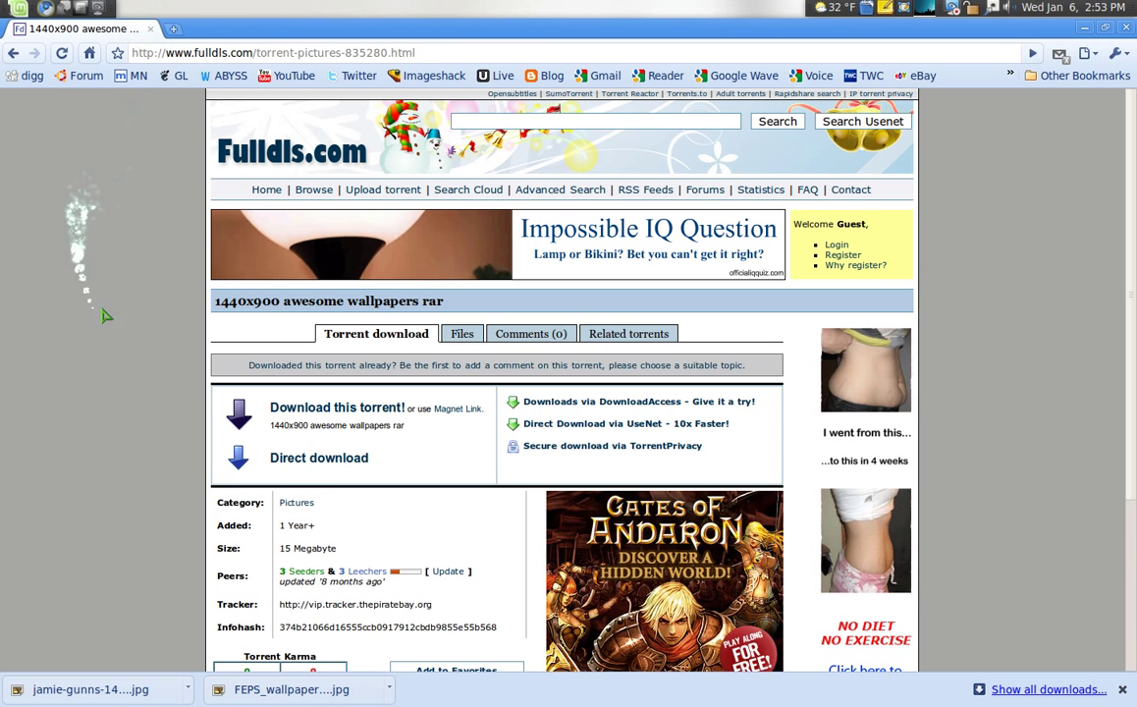
- Return to the torrent search results and open the Fulldls page for 1440x900 awesome wallpapers rar
left_click(12, 54)
left_click(12, 54)
left_click(35, 54)
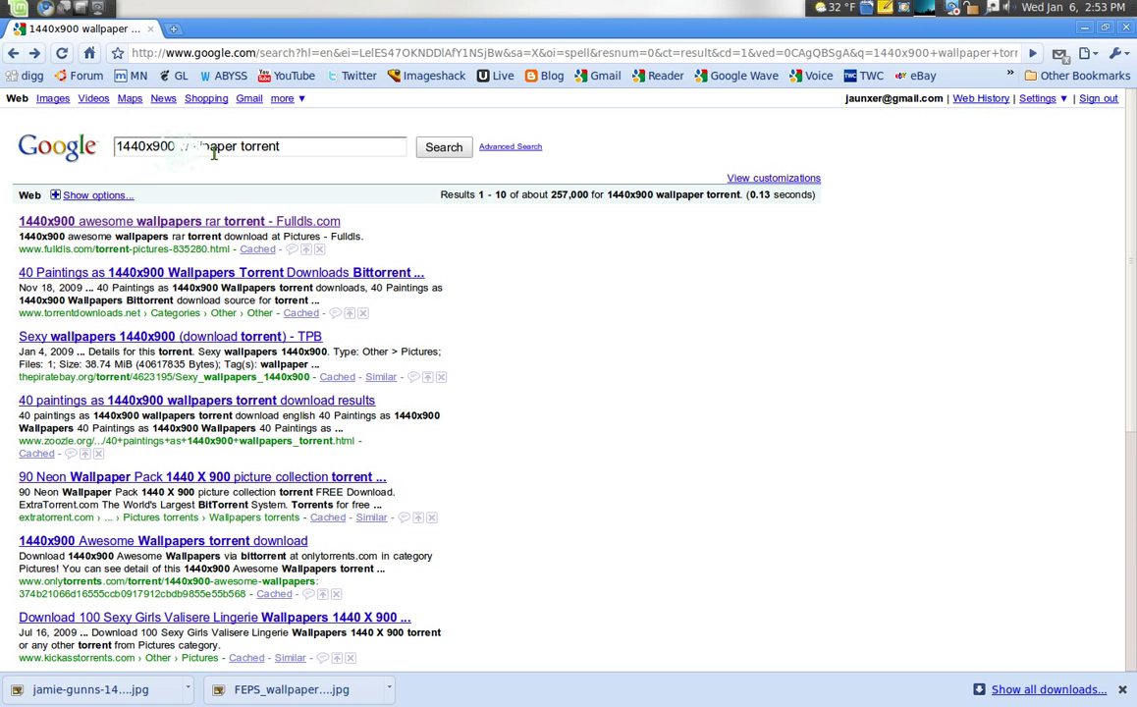
left_click(192, 221)
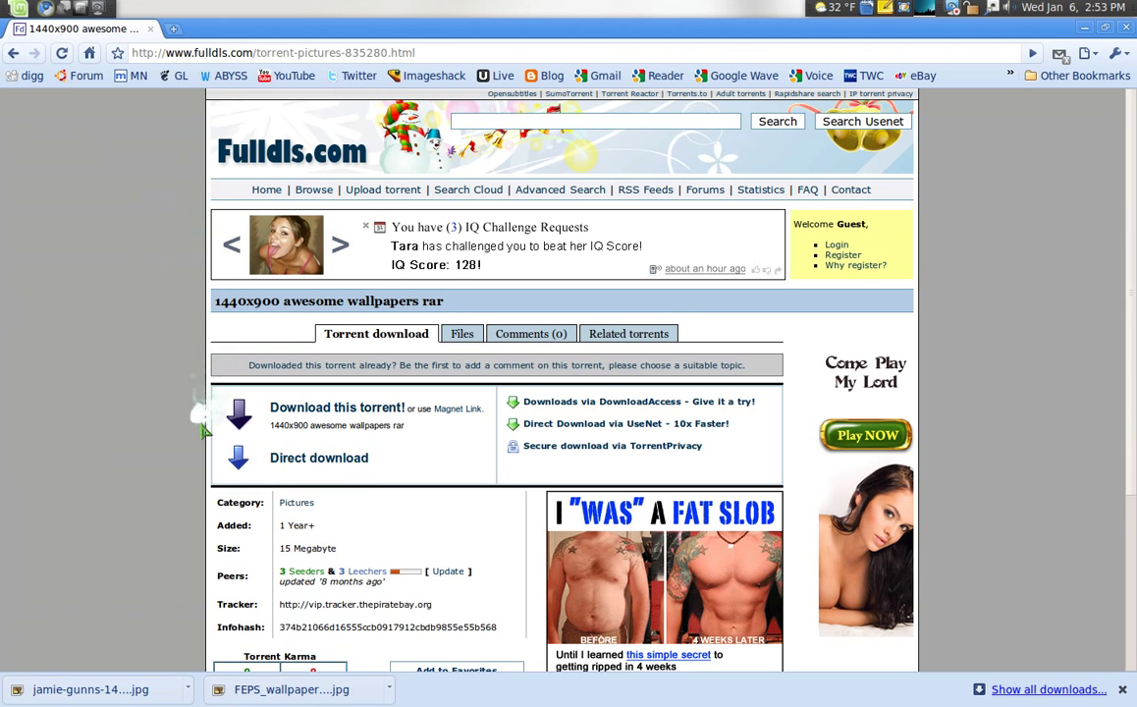
- Download the torrent file for '40 Paintings as 1440x900 Wallpapers' from torrentdownloads.net
scroll(196, 413, "down", 1)
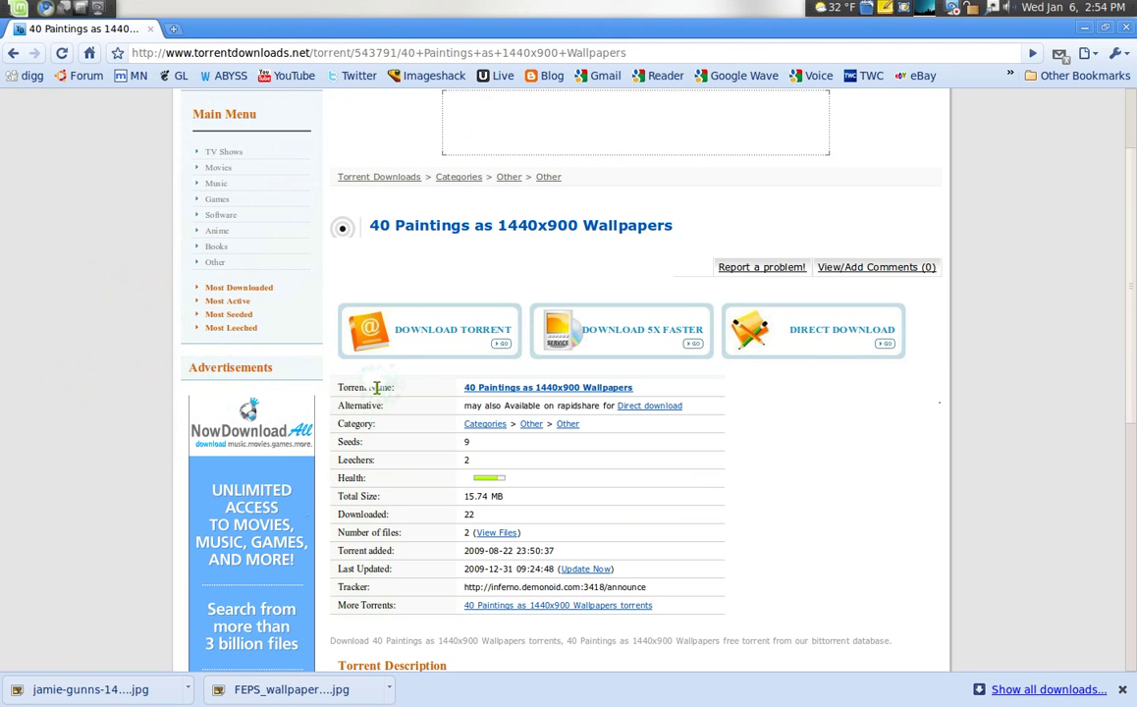
left_click(419, 332)
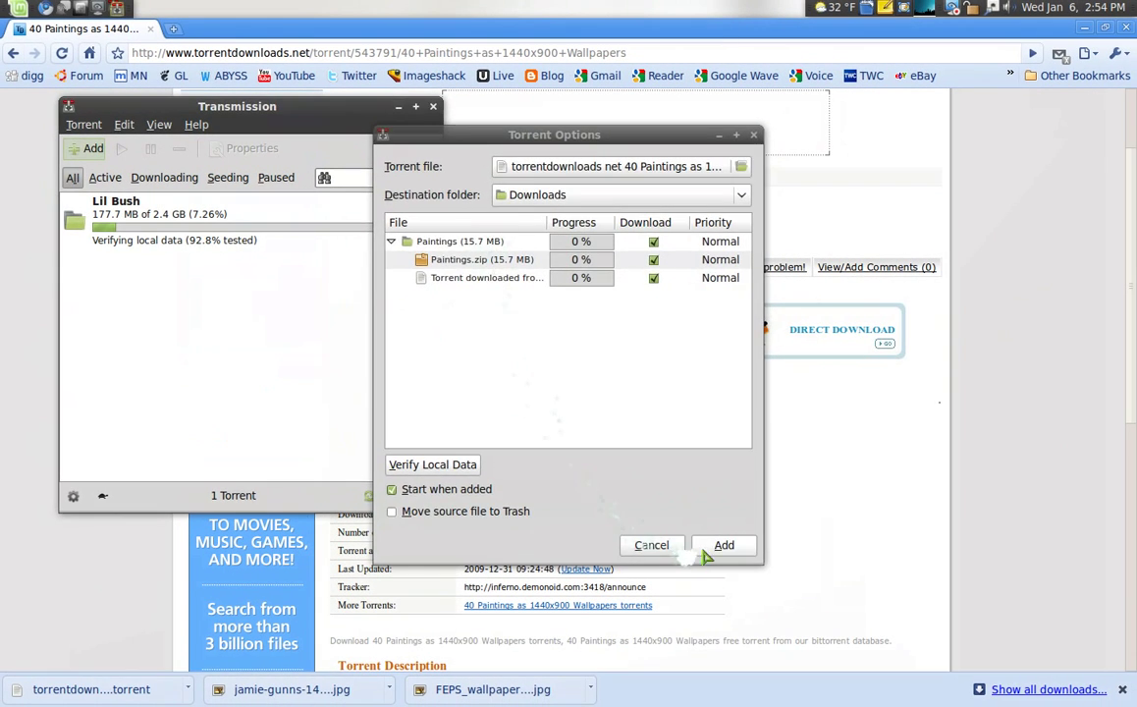
- Add the 15.7 MB Paintings torrent in Transmission and minimize its window
left_click(711, 545)
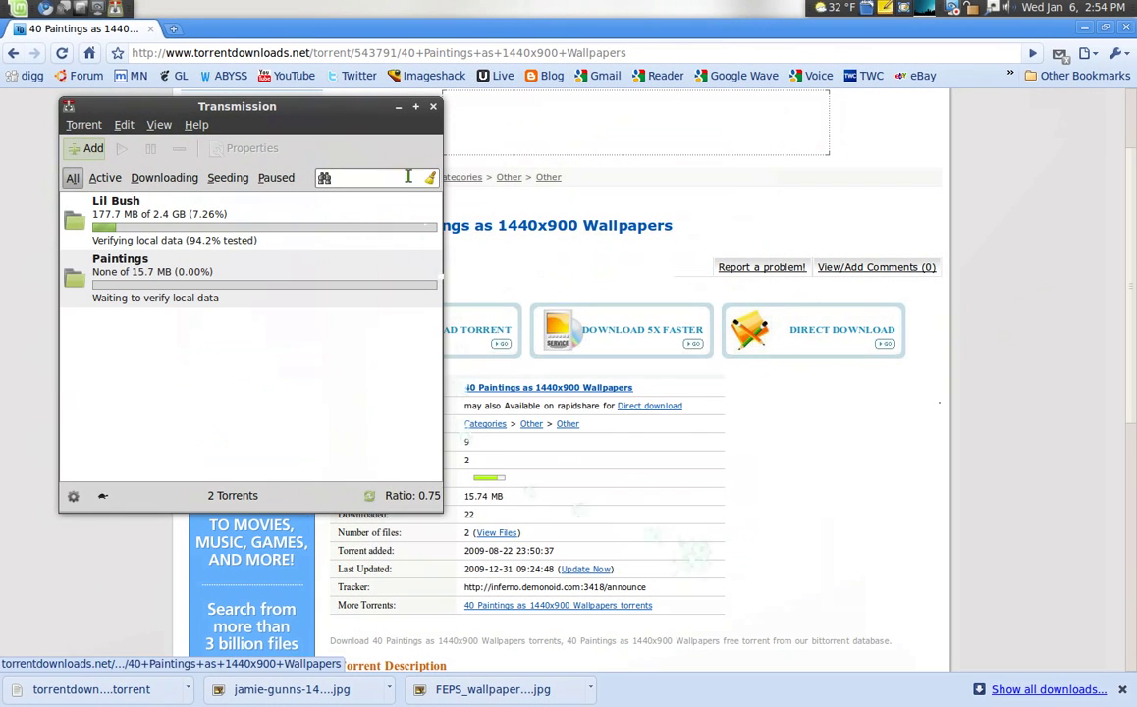
left_click(399, 107)
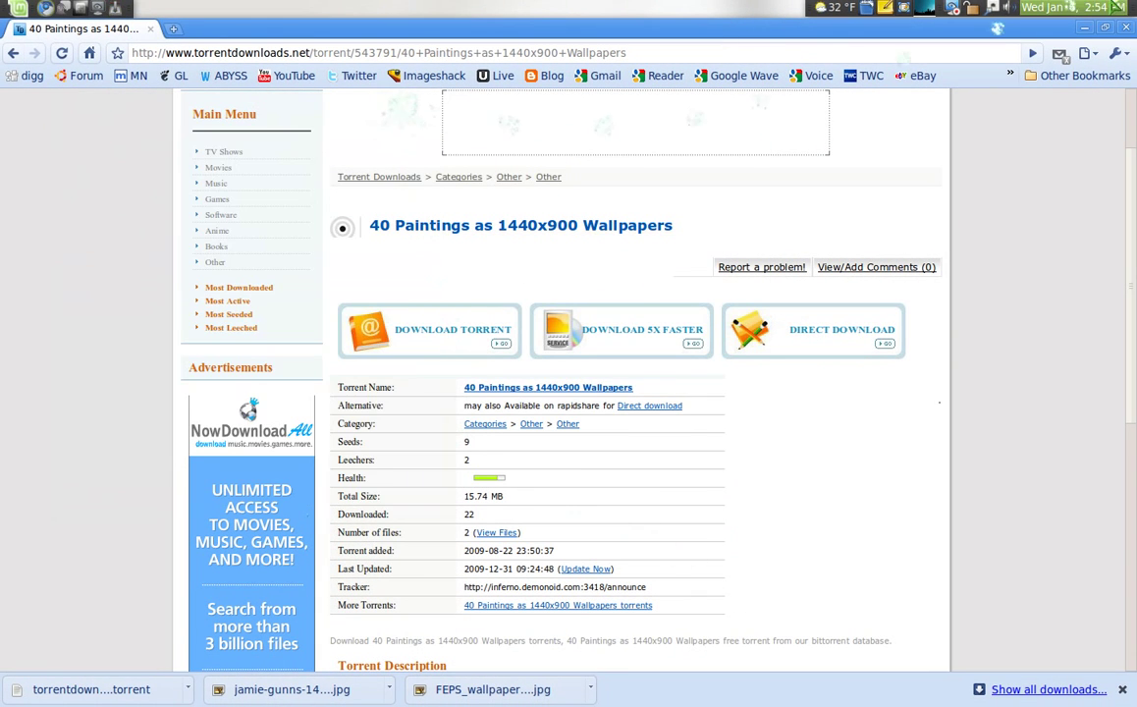
- Close Chrome and use Wallpaper Tray to switch the background to space image 26.jpg
left_click(1126, 29)
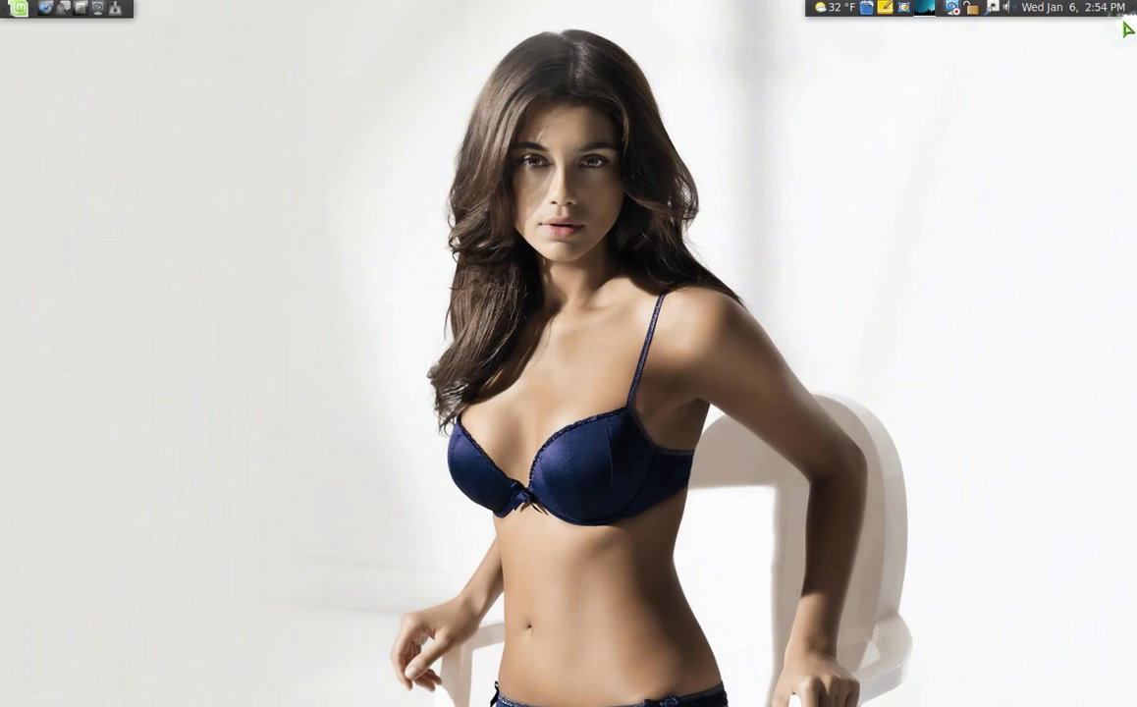
left_click(915, 11)
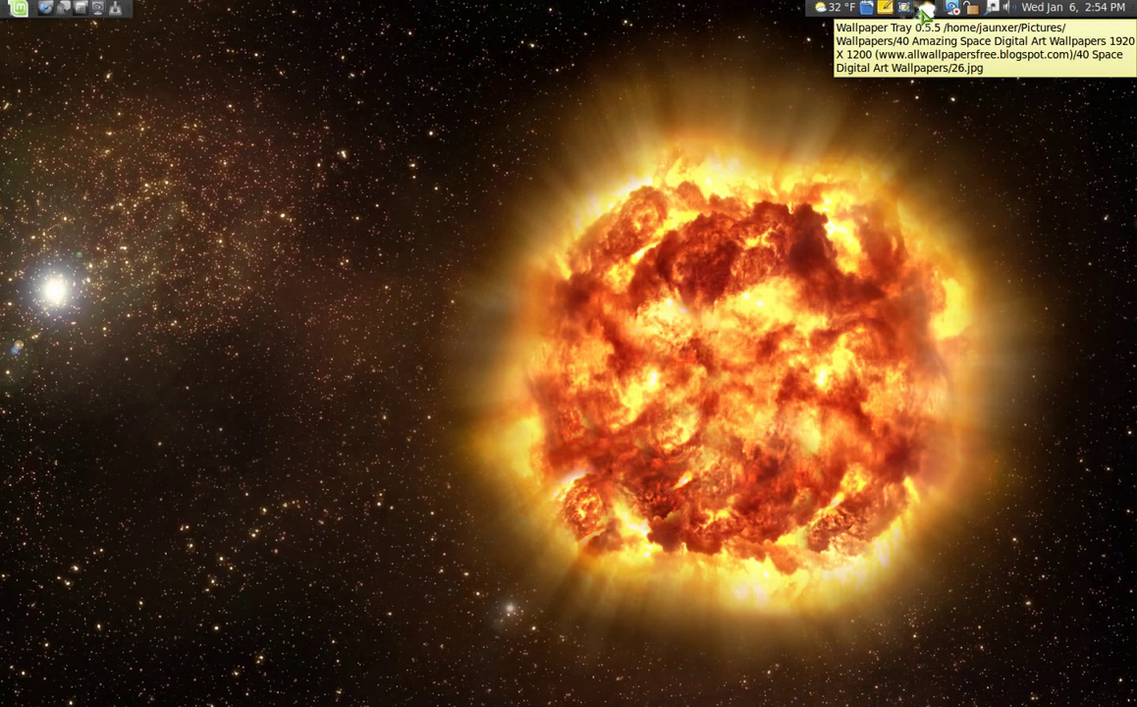